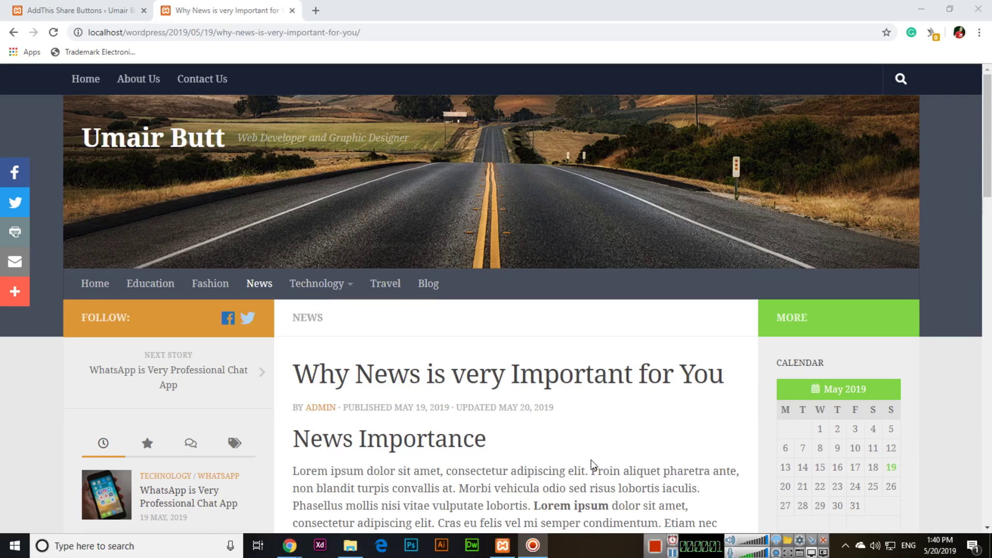
Step: Go to Plugins > Add New in the WordPress admin tab
left_click(82, 10)
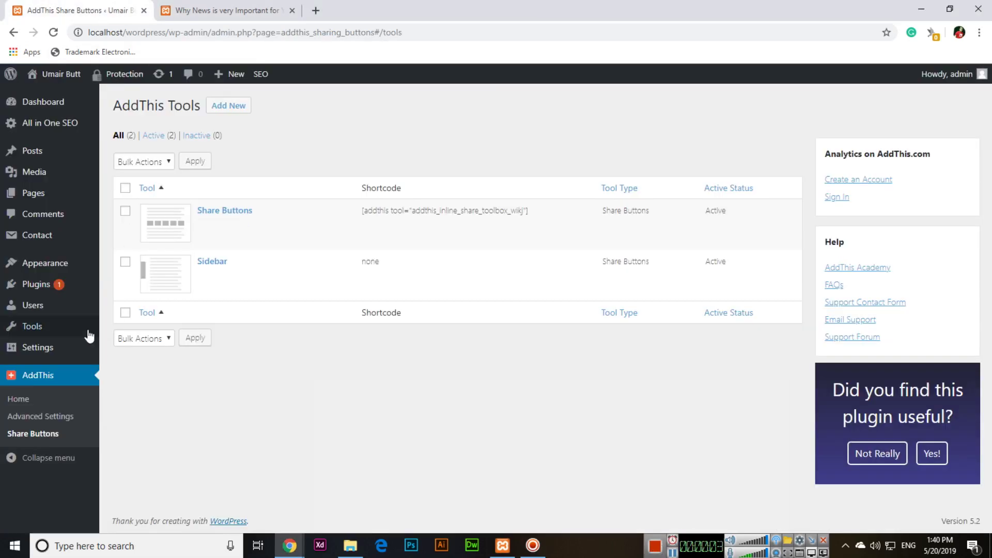
mouse_move(69, 293)
left_click(127, 304)
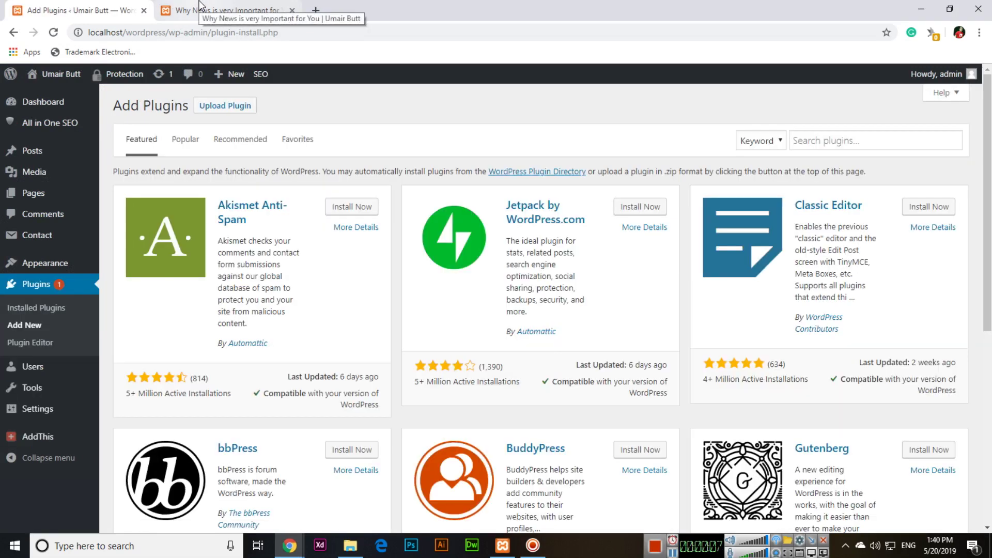
left_click(200, 7)
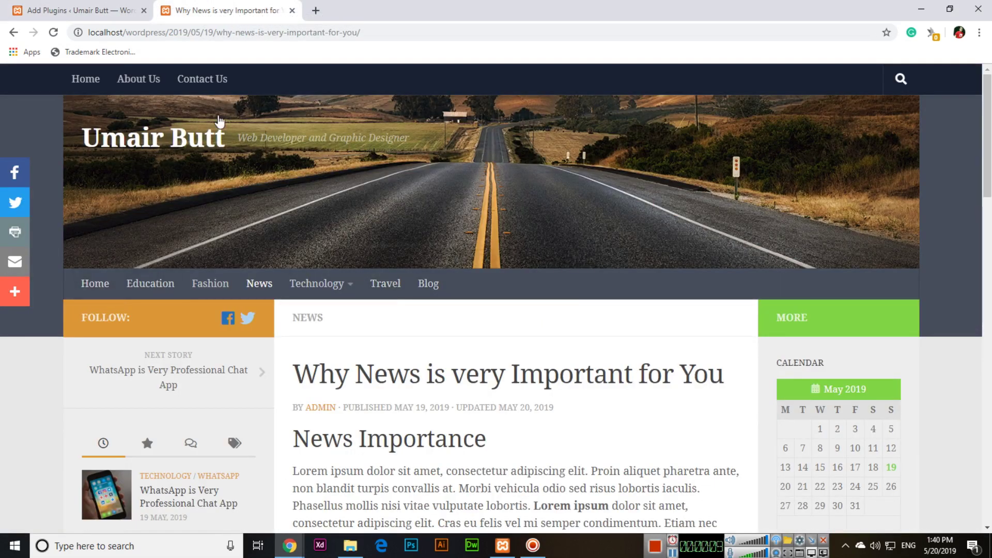
left_click(89, 5)
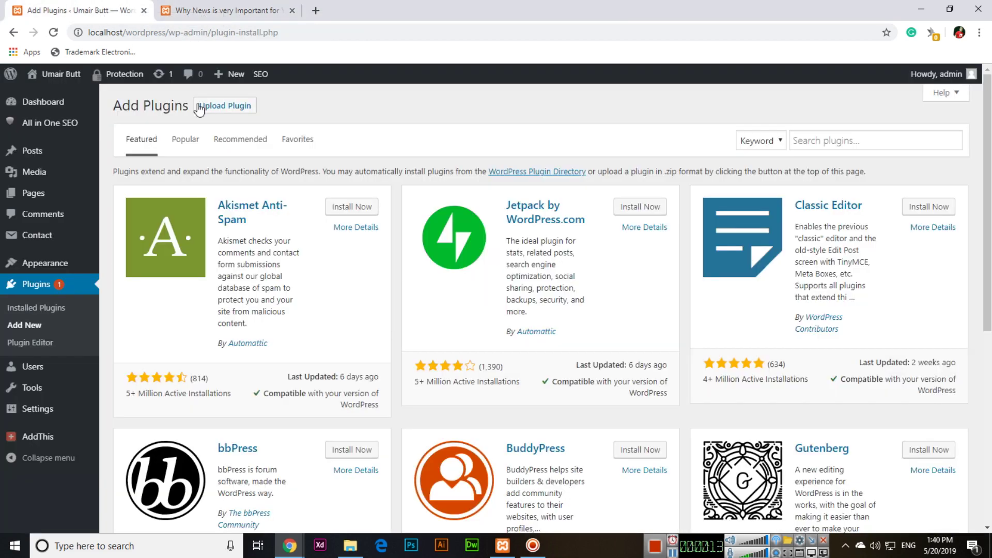
Step: Search for 'visual form builder', then install and activate the Visual Form Builder plugin
left_click(827, 141)
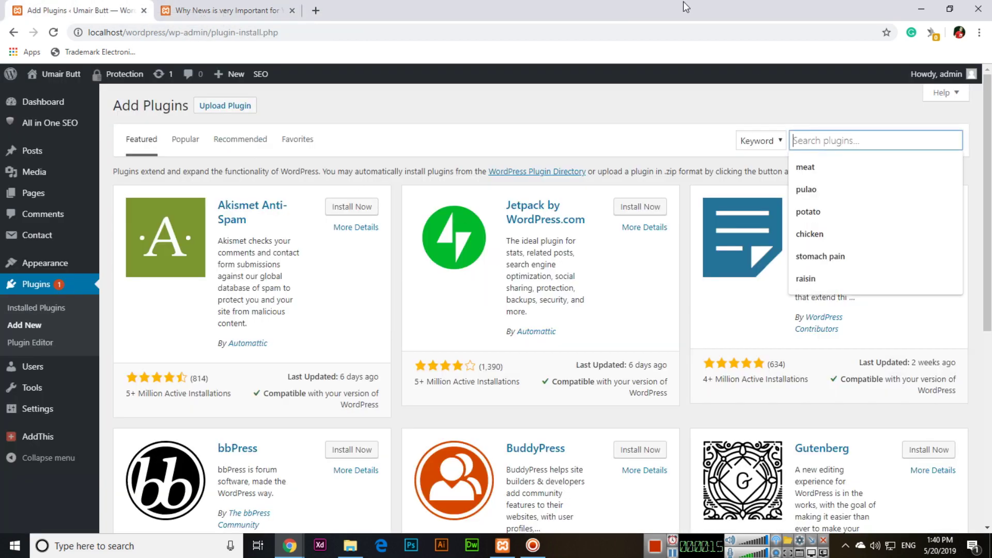
type("visual f")
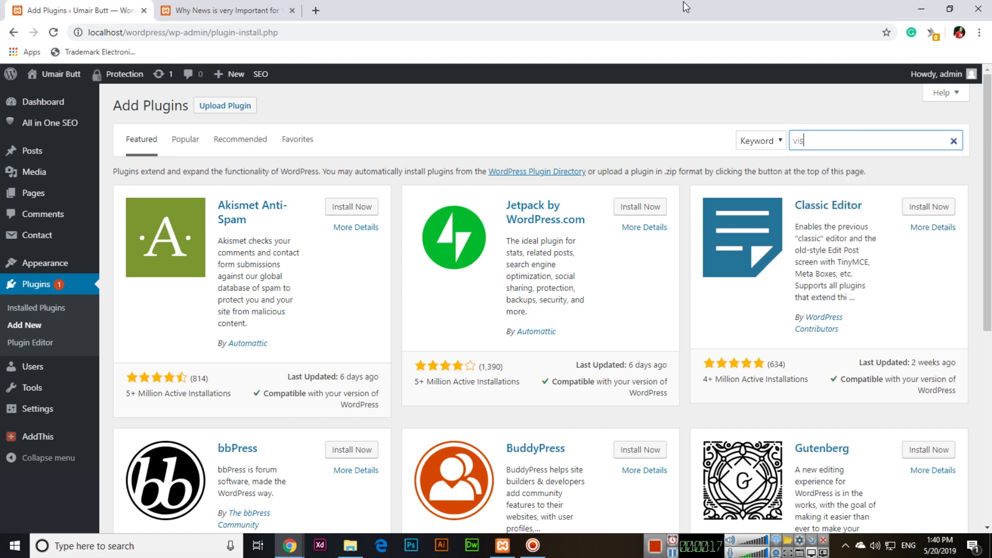
type("orm builder")
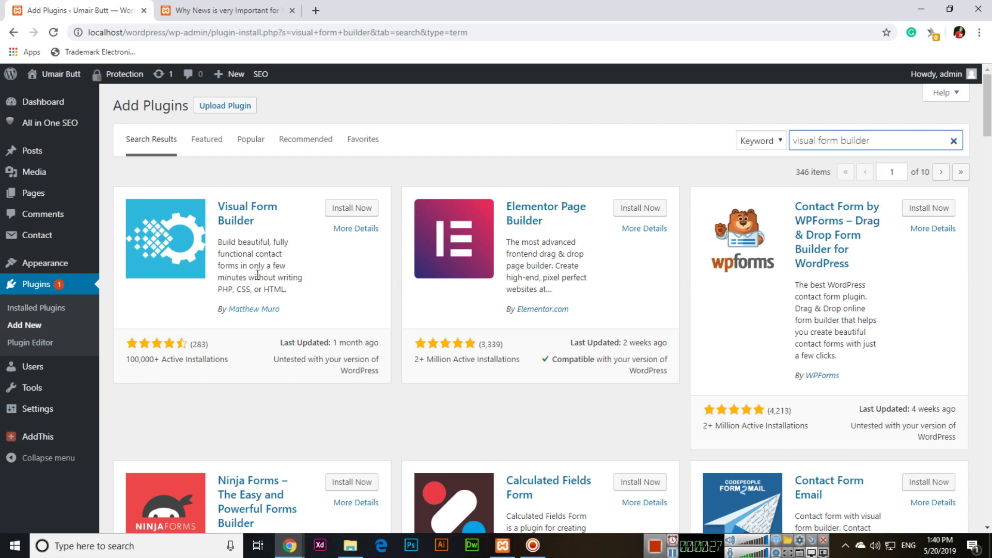
left_click(341, 213)
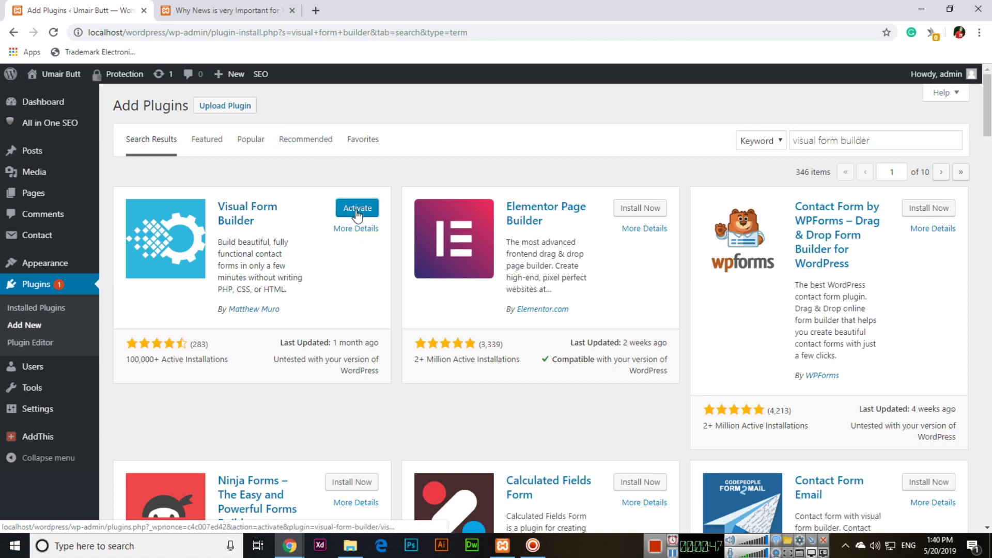
left_click(356, 212)
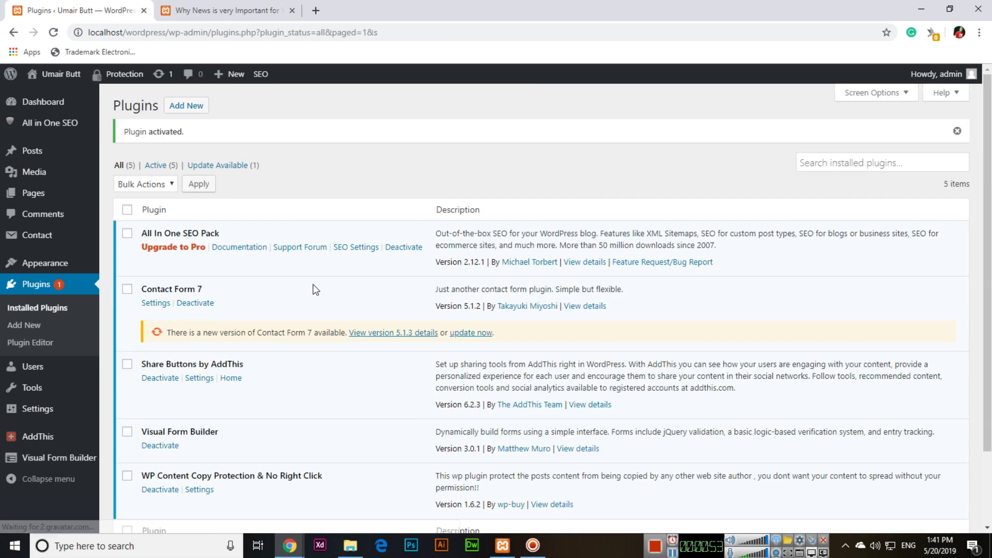
Step: Open Visual Form Builder's All Forms page from the admin sidebar
scroll(228, 330, "down", 3)
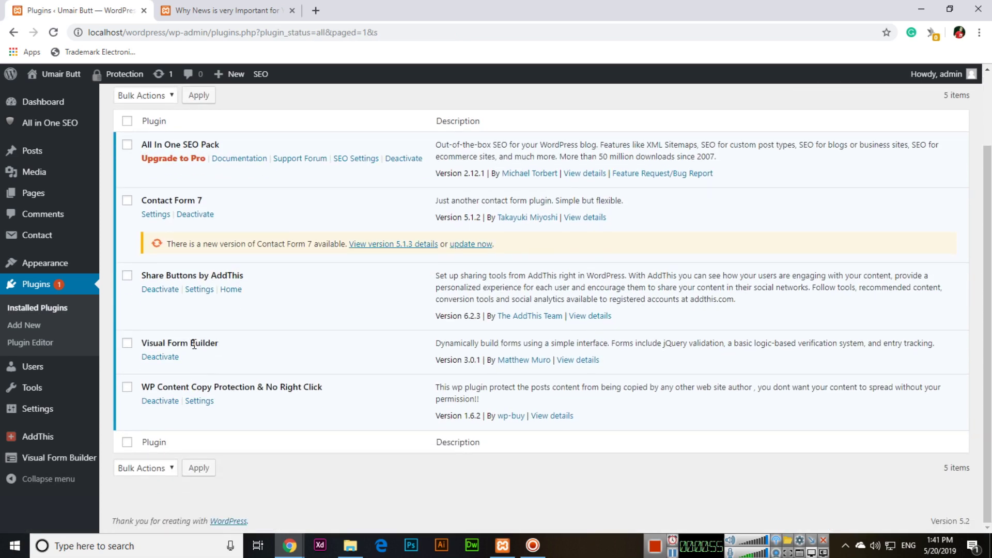
mouse_move(72, 461)
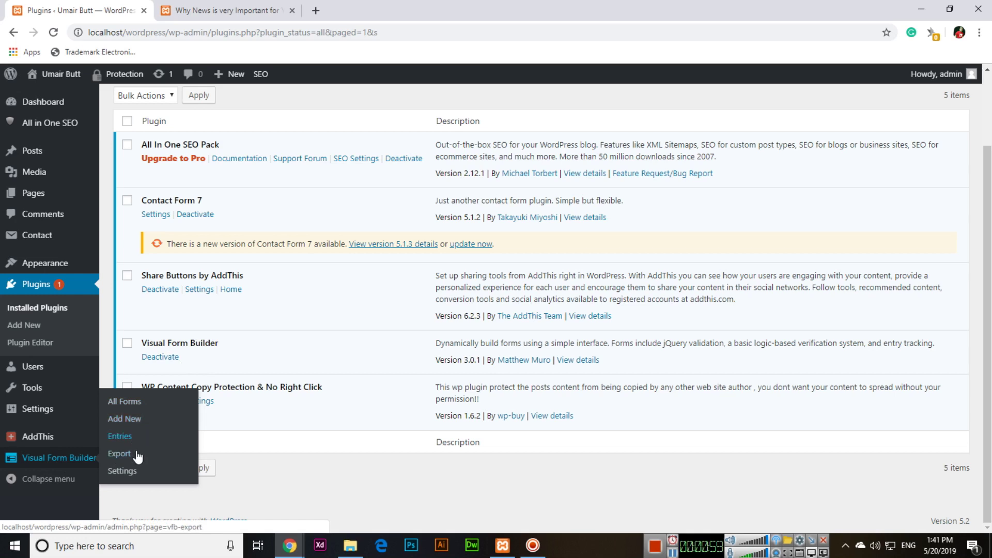
left_click(133, 406)
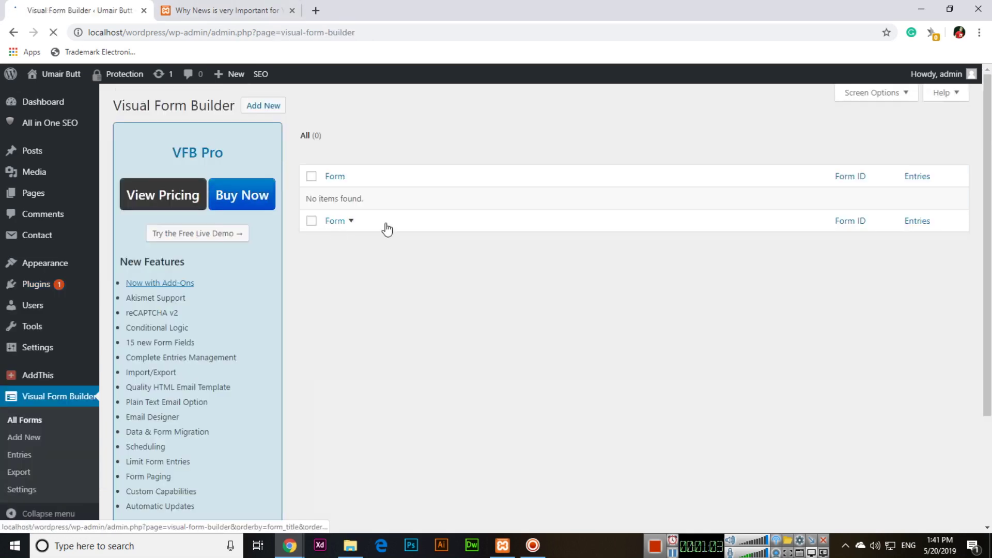
Step: Start a new form named 'Event Registration' and enter the sender name and reply-to e-mail
left_click(268, 108)
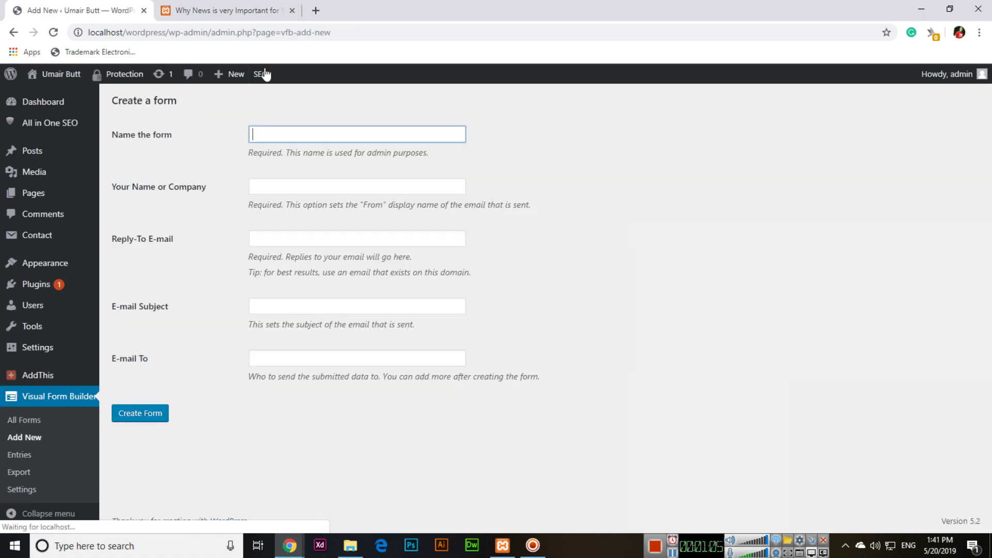
type("Ev")
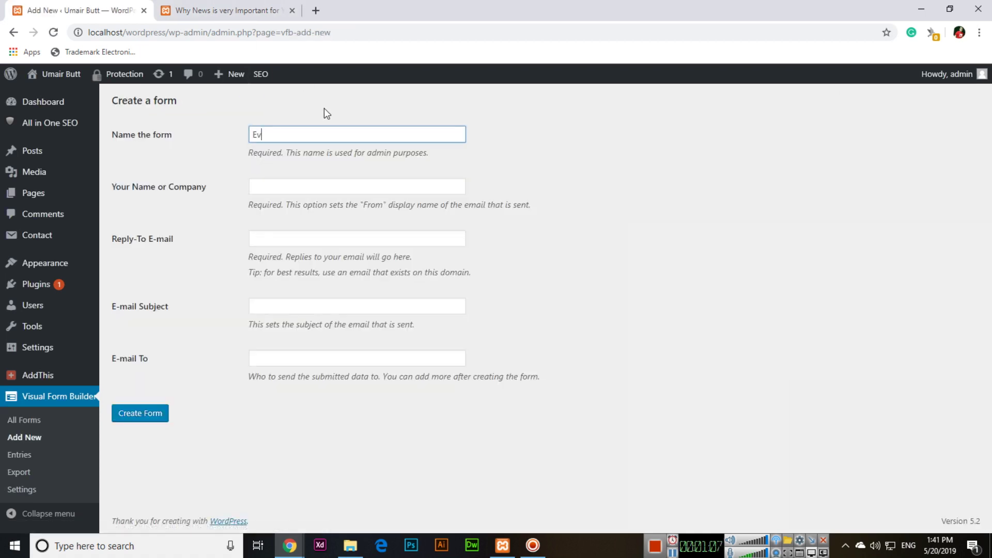
type("ent RE")
key("BackSpace")
type("egistration")
key("Tab")
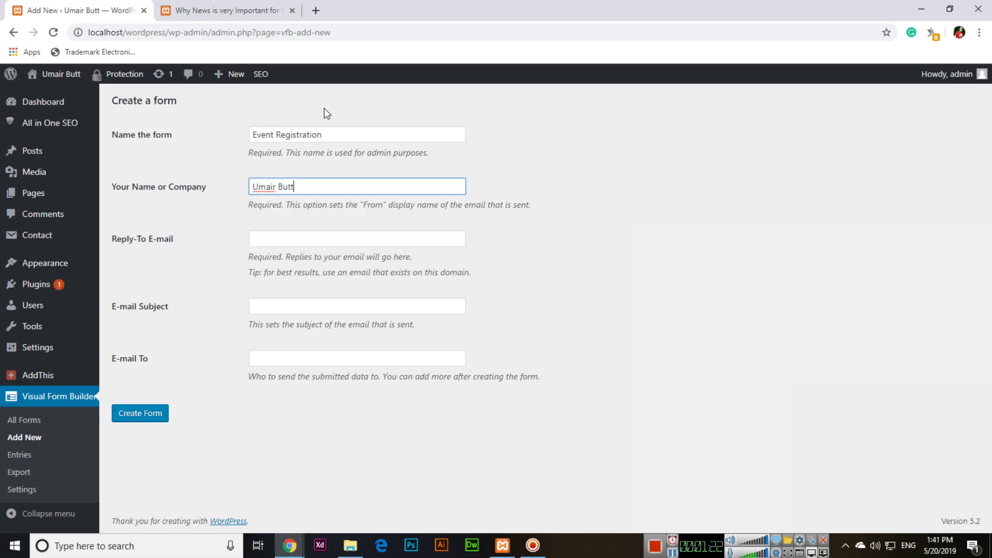
key("Tab")
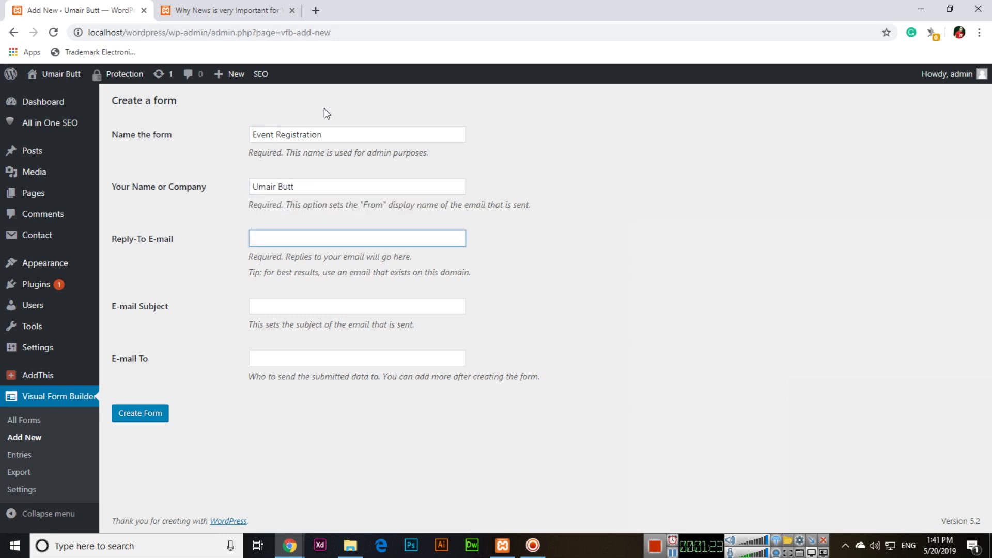
Step: Set the e-mail subject to 'Event Registration Received from the Website' and create the form
key("Tab")
key("Tab")
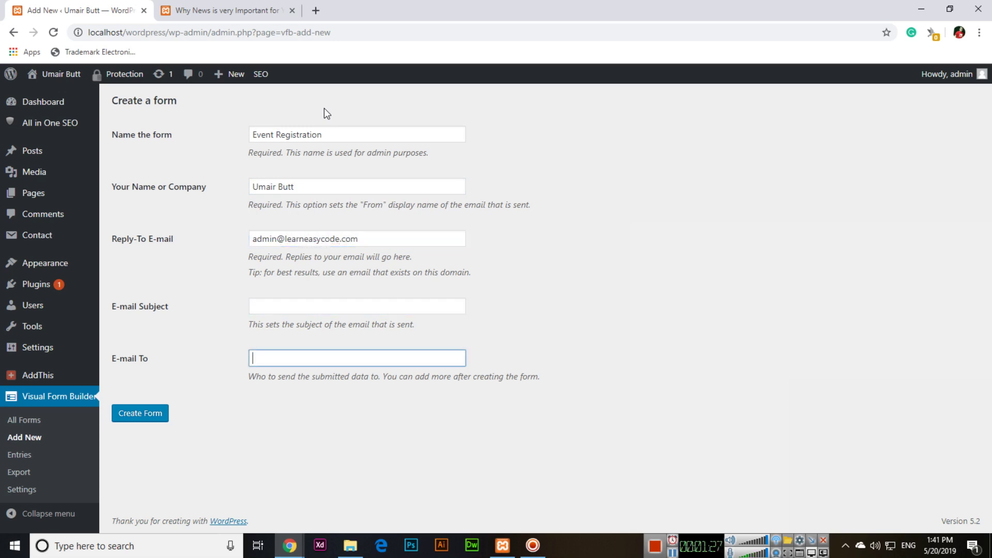
key("shift+Tab")
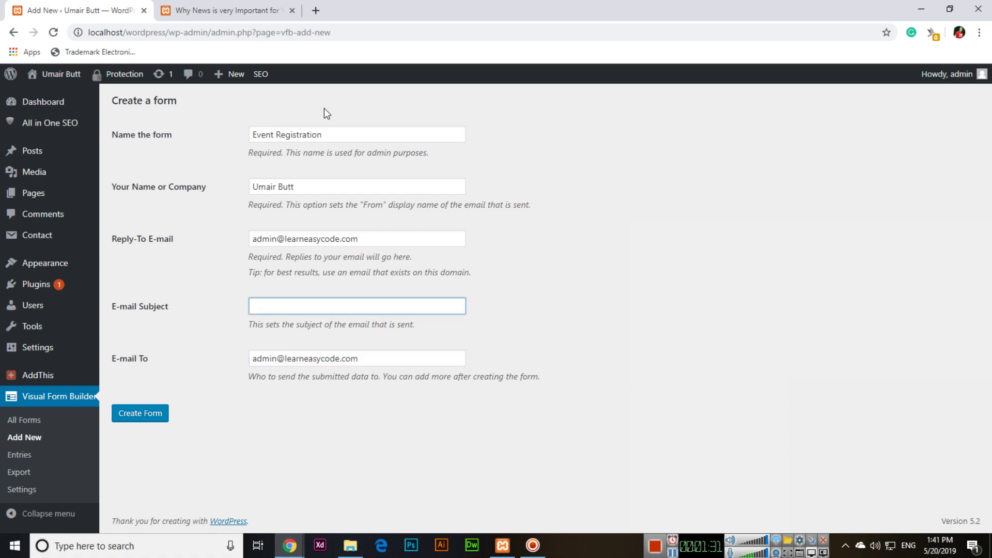
type("Email")
type(" Receviedc")
key("BackSpace")
key("BackSpace")
key("BackSpace")
key("BackSpace")
key("BackSpace")
key("BackSpace")
key("BackSpace")
key("BackSpace")
key("BackSpace")
key("BackSpace")
key("BackSpace")
key("BackSpace")
key("BackSpace")
type("Event Regi")
type("stration Re")
type("cev")
type("ived from ")
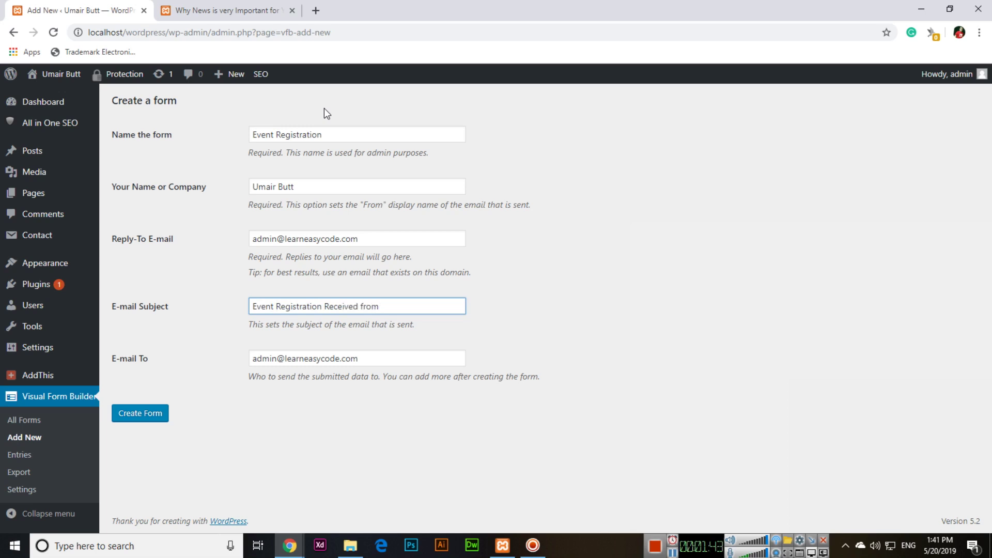
type("the Website")
left_click(145, 417)
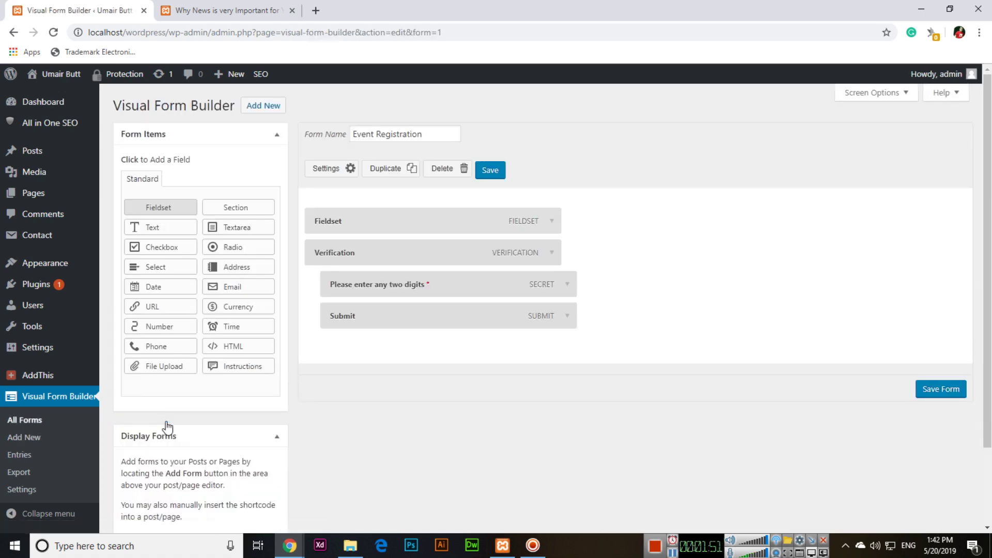
Step: Set the fieldset legend to 'Event Registration'
left_click(552, 220)
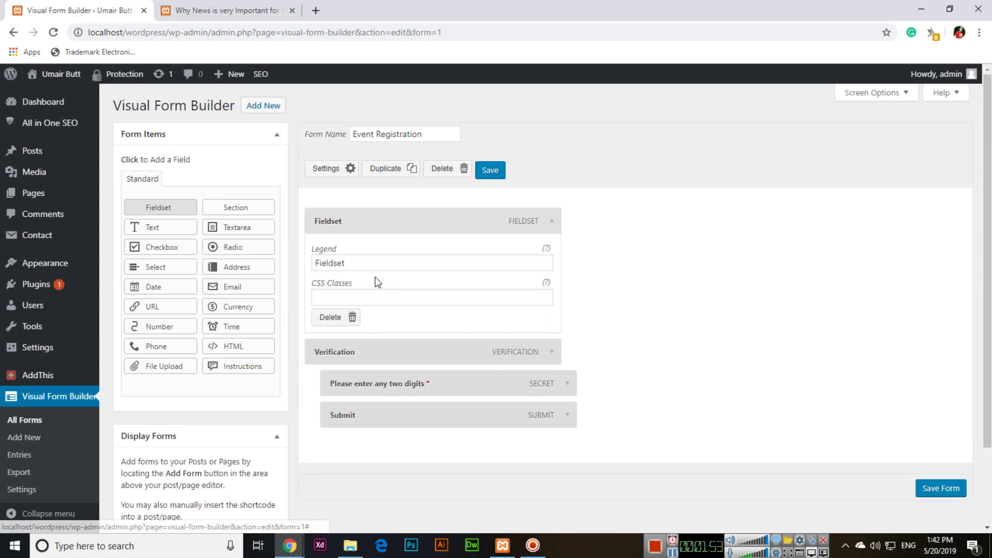
type("Even")
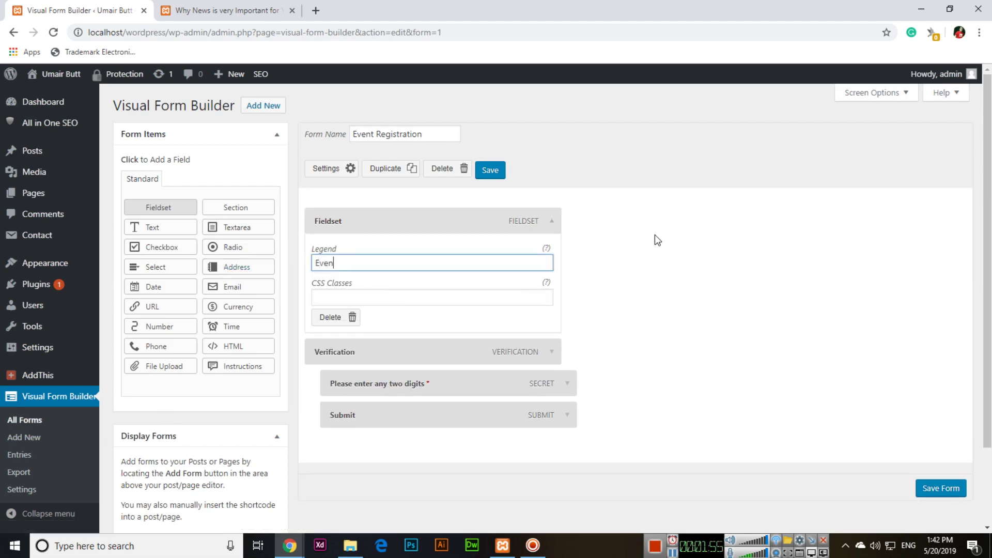
type("t Registration")
left_click(552, 221)
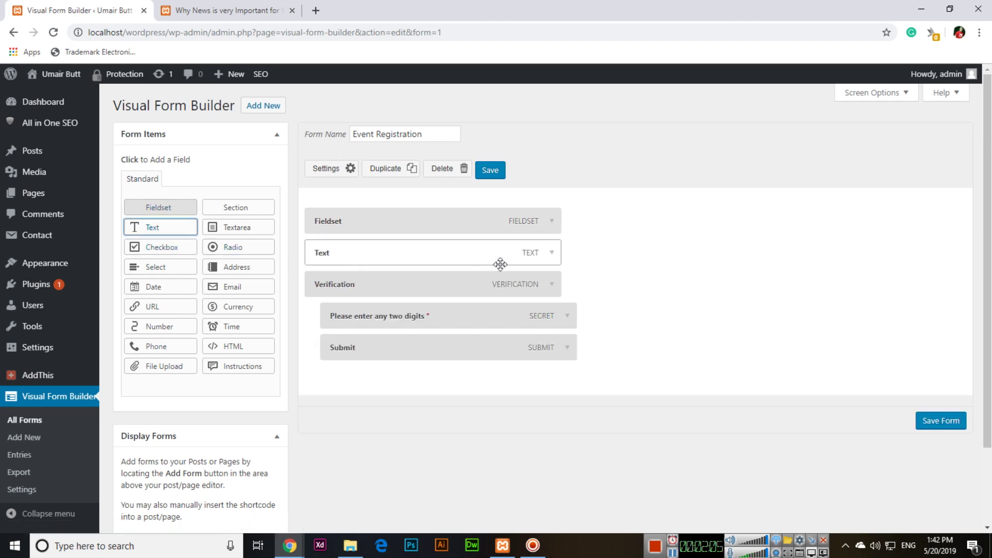
Step: Rename the new Text field to 'Your Name'
left_click(552, 252)
left_click_drag(339, 290, 314, 309)
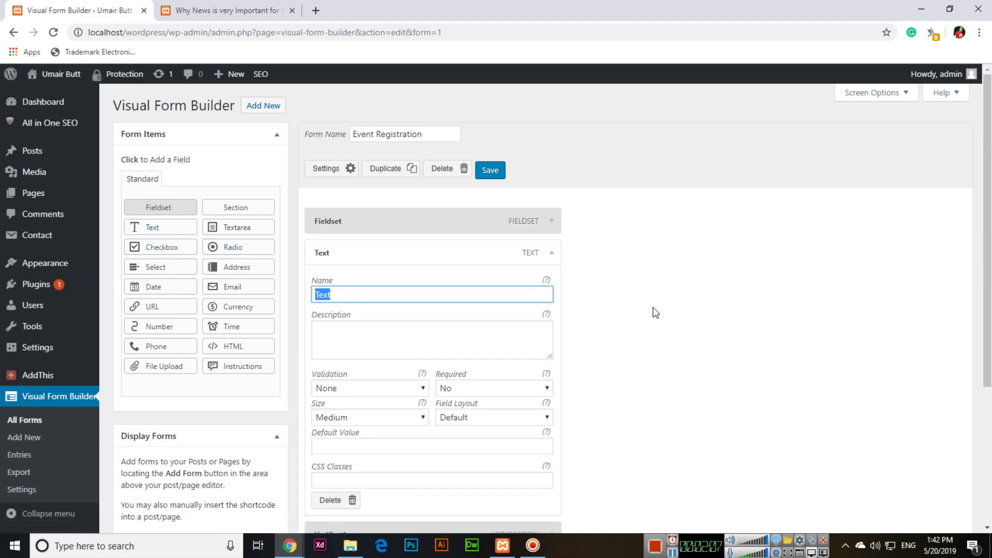
type("Your Name")
scroll(445, 327, "down", 2)
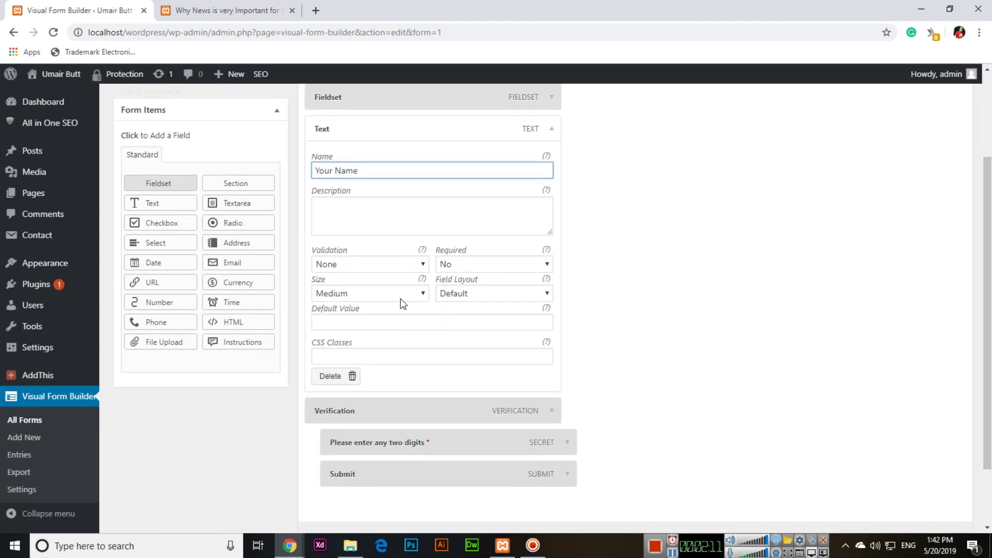
left_click(550, 130)
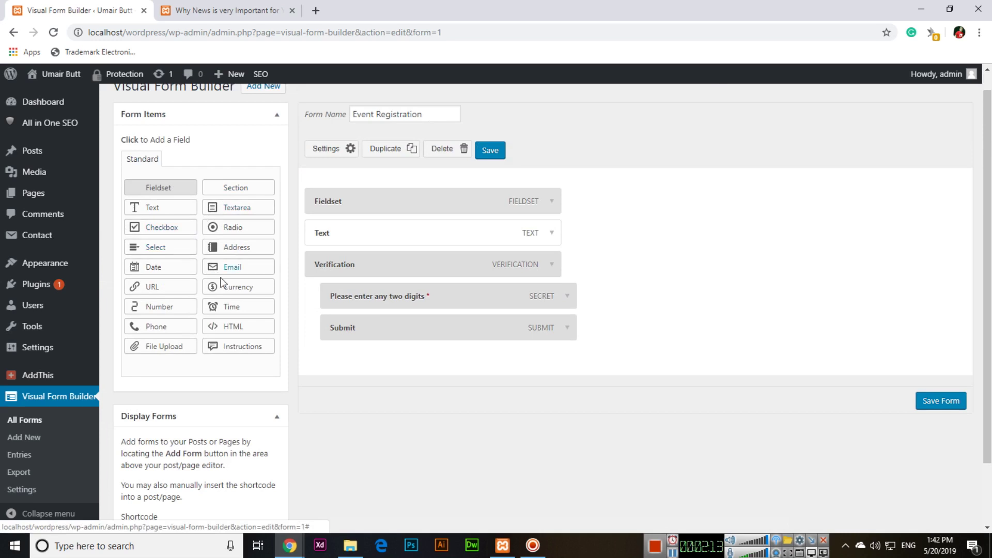
Step: Add a required Email field named 'Yuoour Email'
left_click(241, 277)
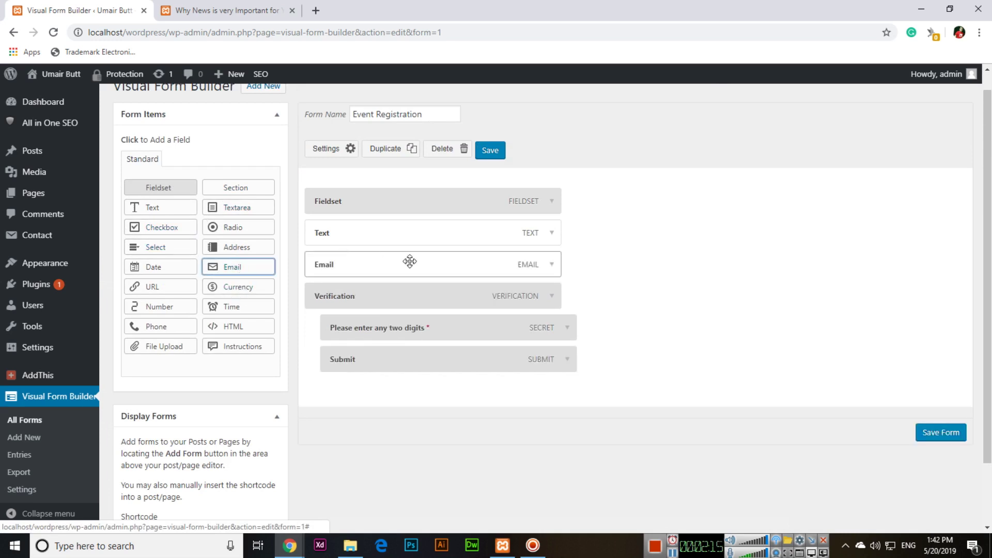
left_click(551, 265)
double_click(355, 306)
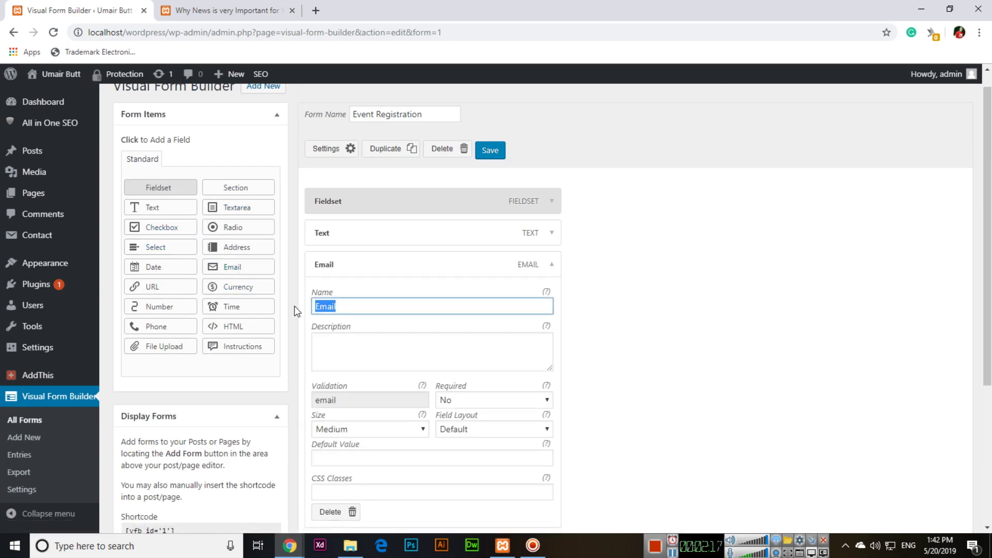
type("Yuo")
type("our Email")
left_click(522, 402)
left_click(469, 426)
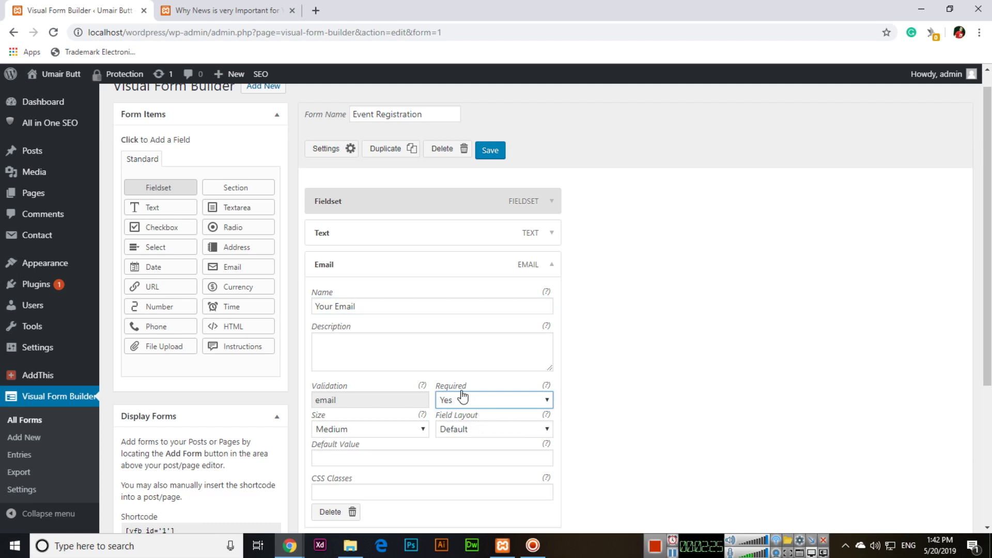
left_click(554, 266)
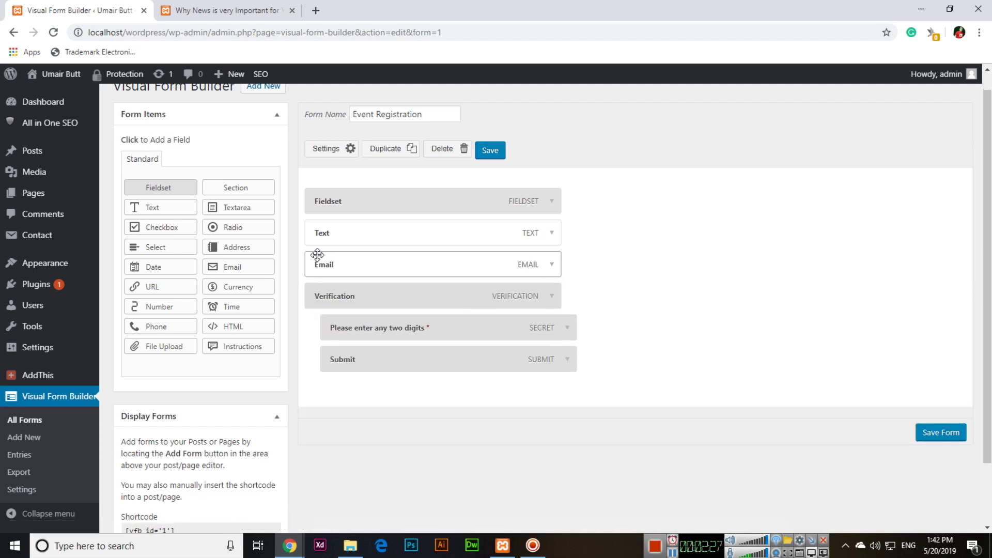
Step: Add a Textarea field named 'Your Message'
left_click(235, 209)
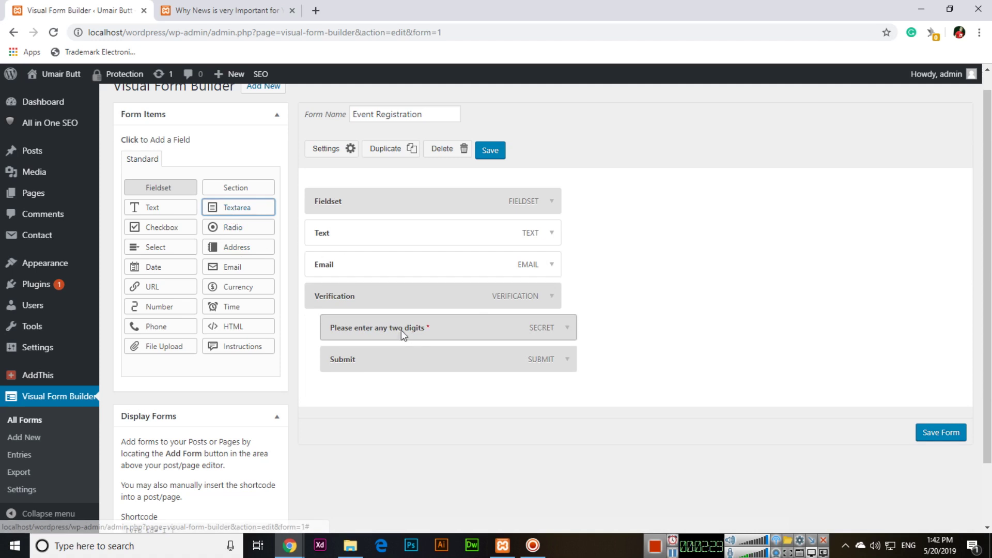
left_click(552, 298)
double_click(362, 337)
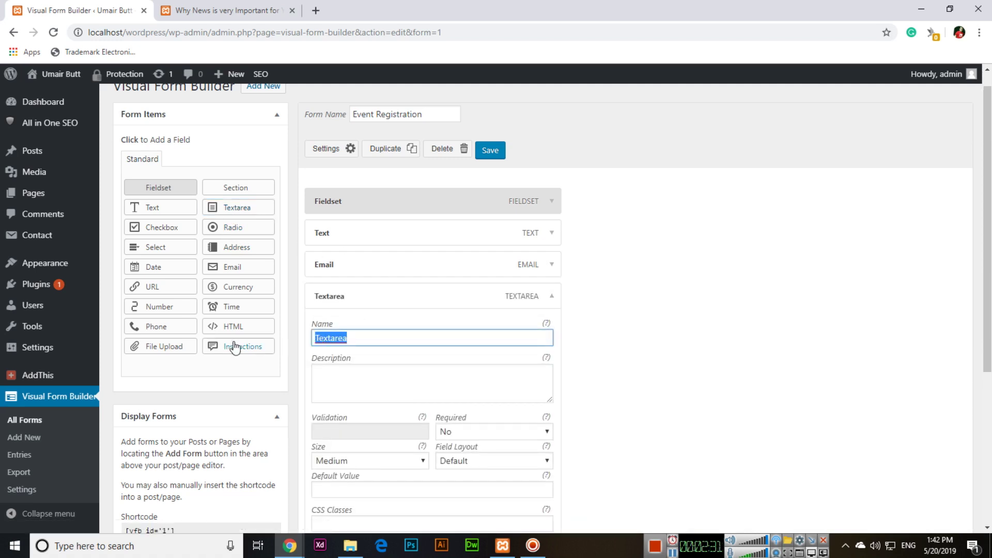
type("YOur")
key("BackSpace")
key("BackSpace")
key("BackSpace")
key("BackSpace")
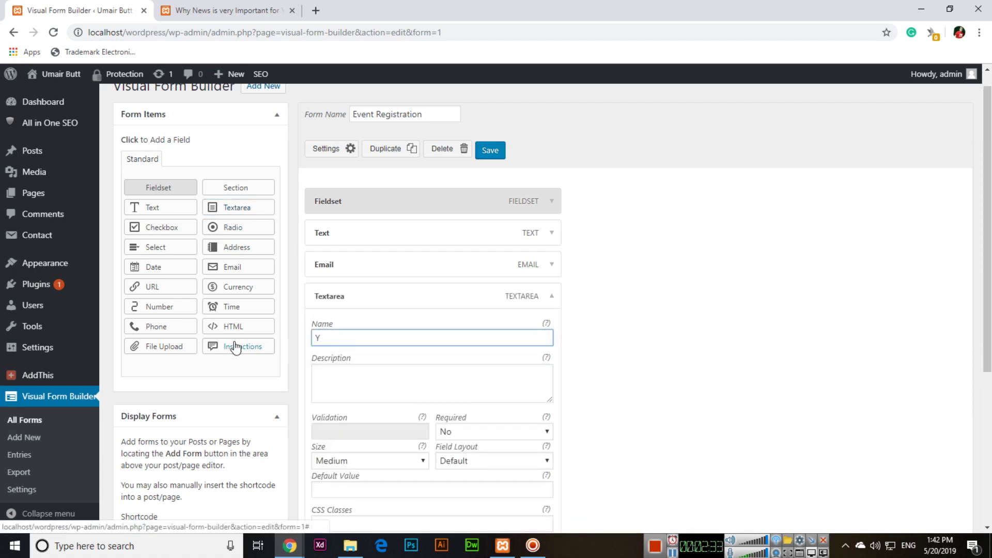
type("our Message")
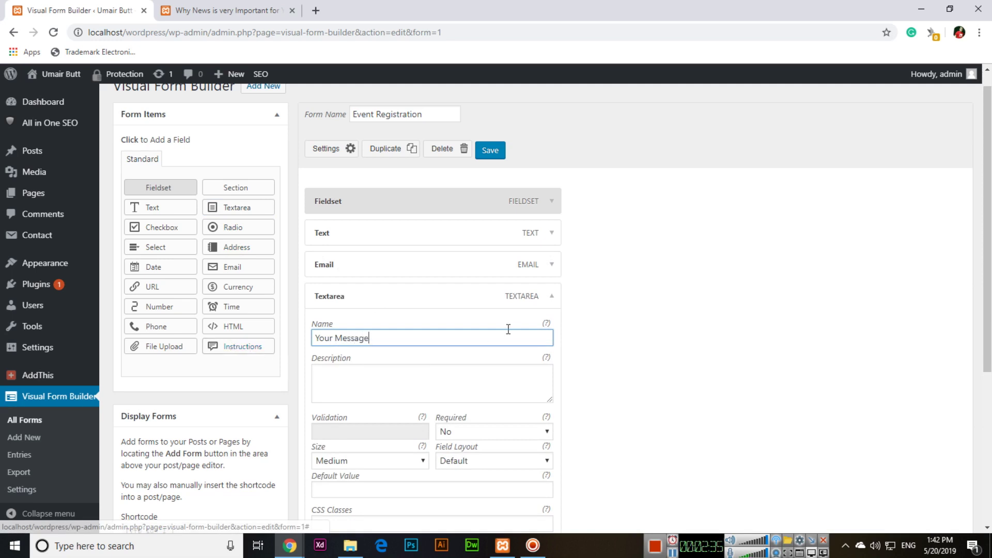
left_click(535, 304)
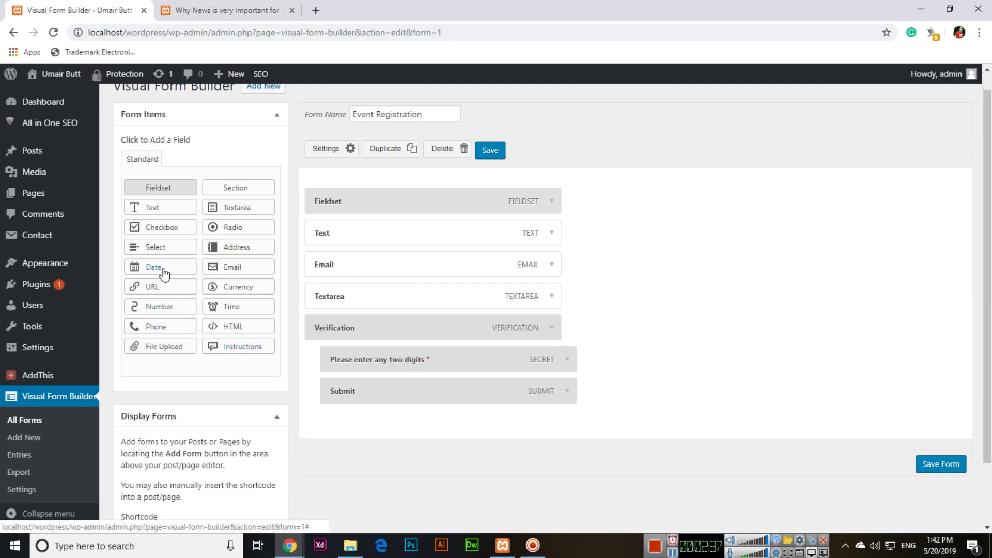
Step: Add a Date field named 'Date of Birth'
left_click(161, 268)
left_click(550, 327)
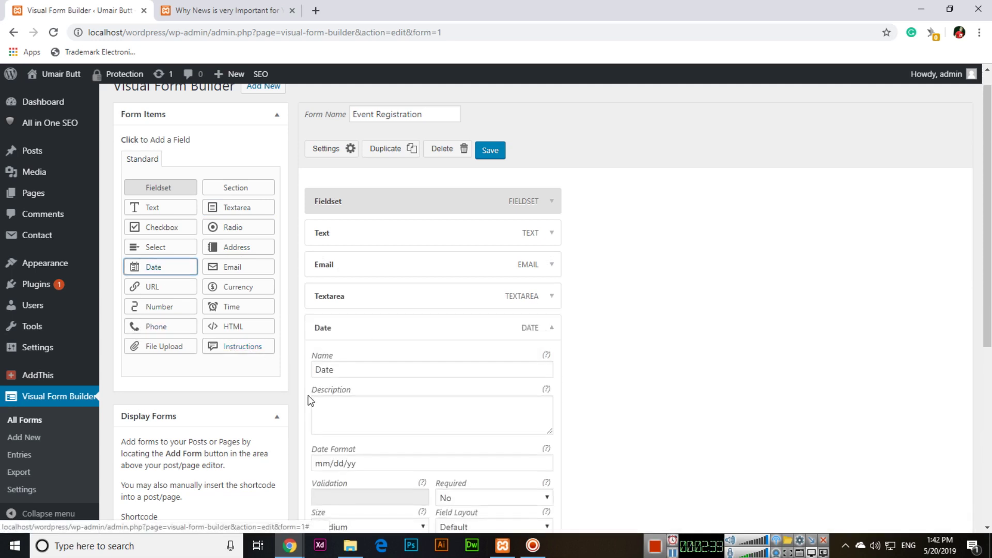
double_click(342, 370)
type("Date of Birth")
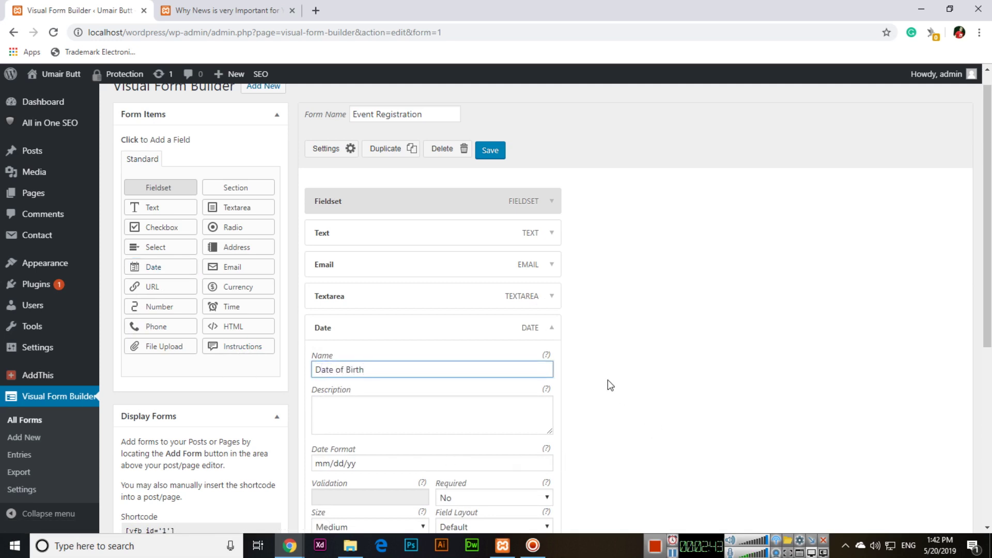
left_click(551, 327)
left_click(238, 227)
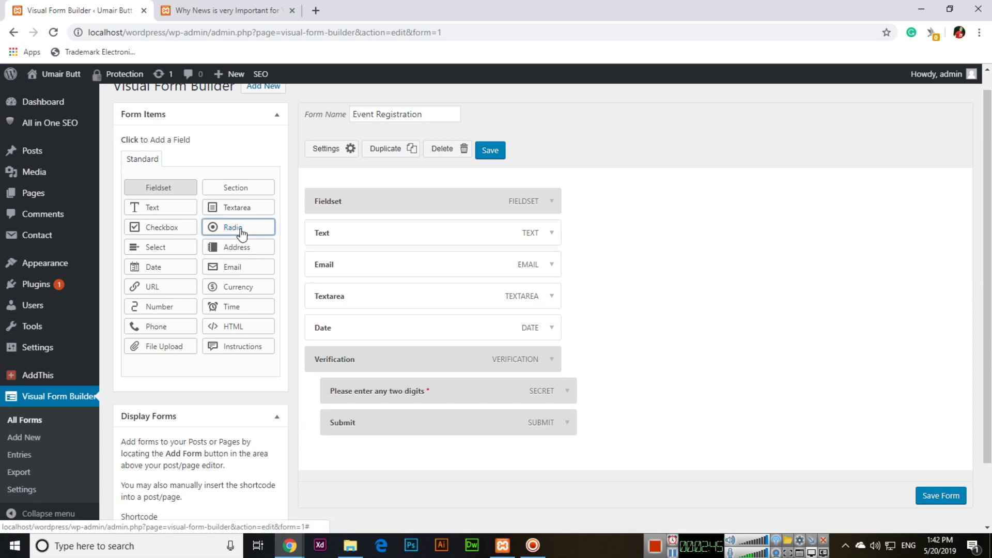
Step: Name the Radio field 'Gender' with options Male and Female, removing the third option
scroll(434, 385, "down", 1)
left_click(540, 301)
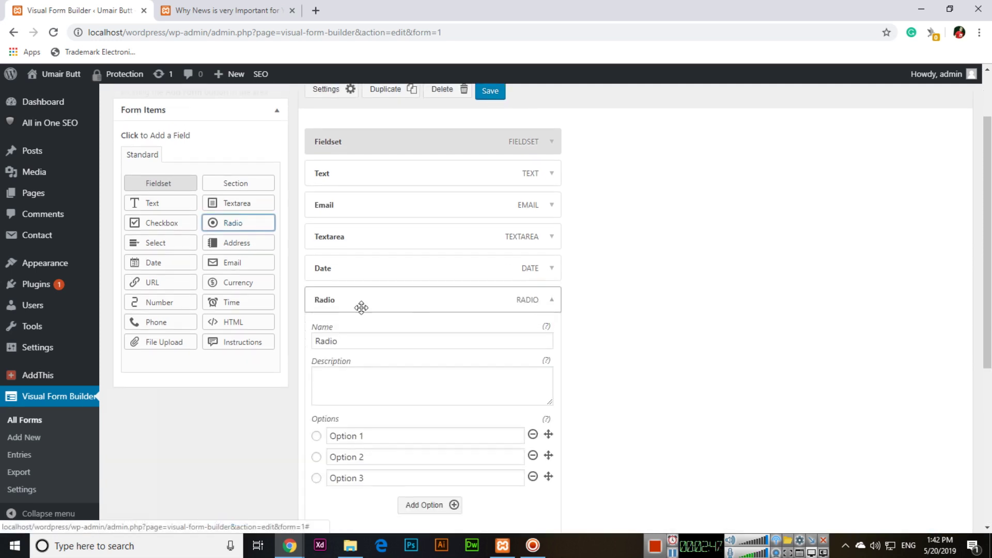
left_click_drag(345, 341, 289, 343)
type("Gender")
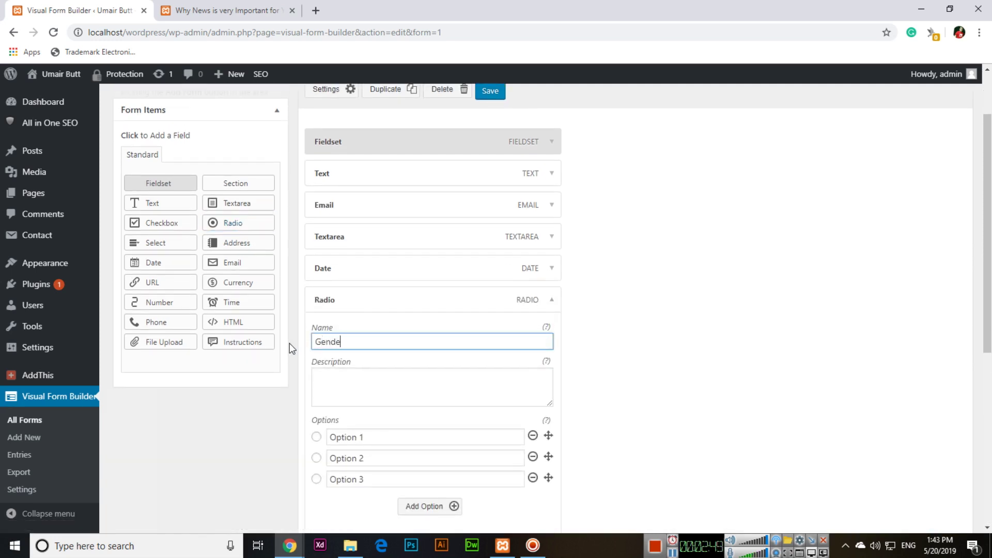
key("Tab")
key("Tab")
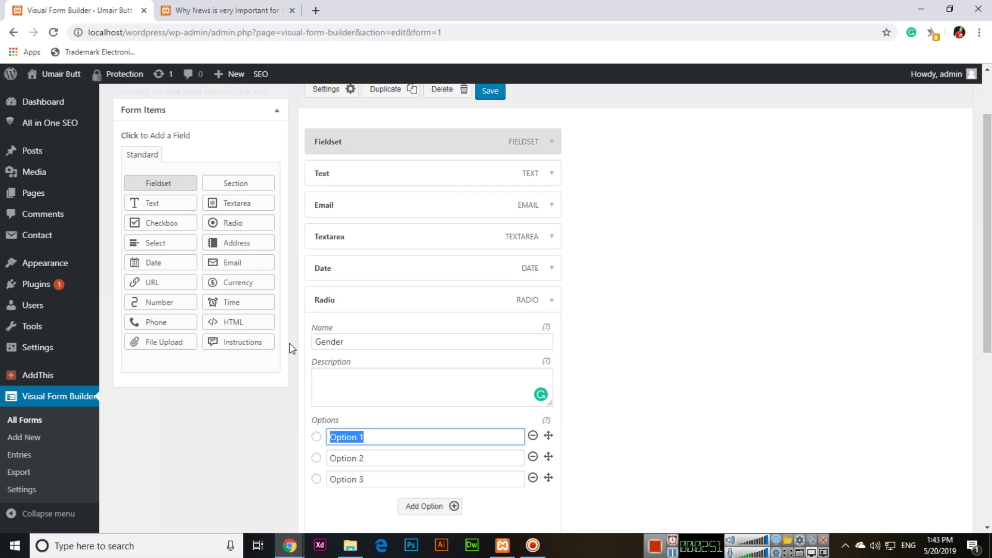
type("Male")
key("Tab")
type("Female")
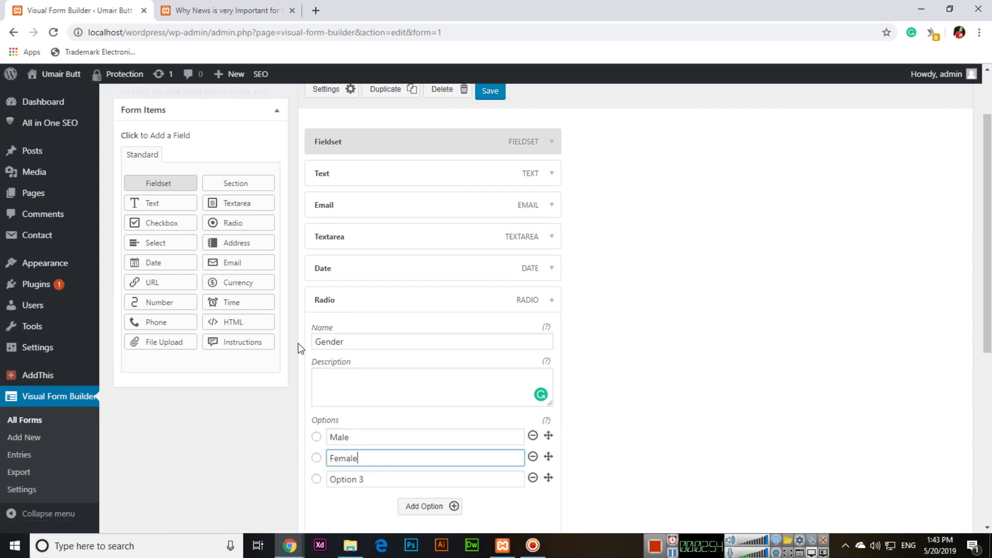
scroll(437, 413, "down", 3)
left_click(533, 355)
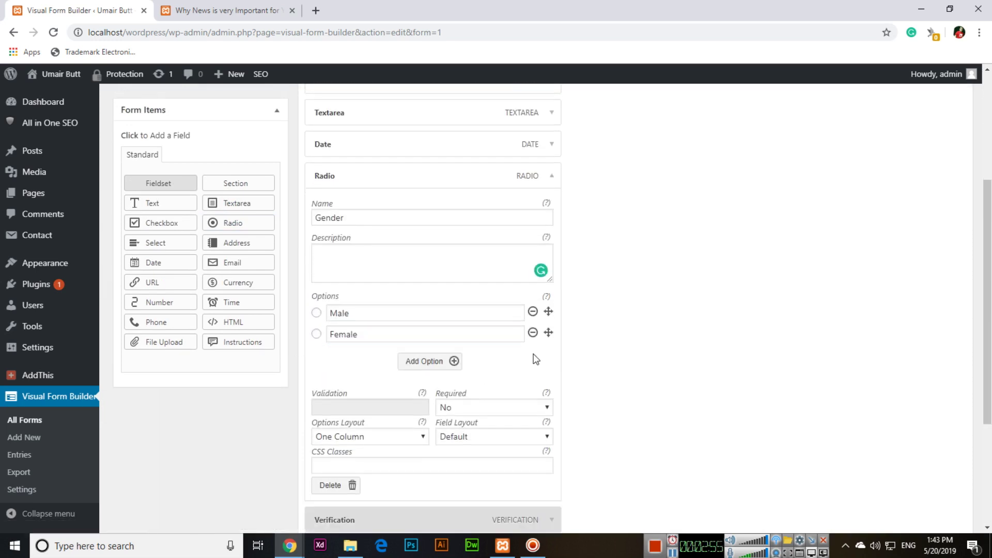
left_click(556, 181)
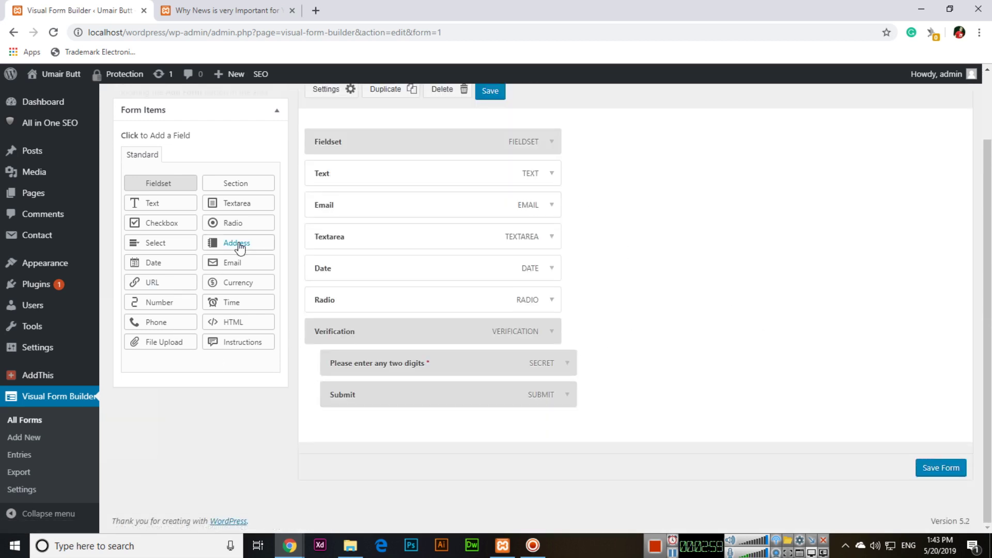
left_click(165, 243)
Step: Rename the new Select field to 'Province'
scroll(425, 310, "down", 1)
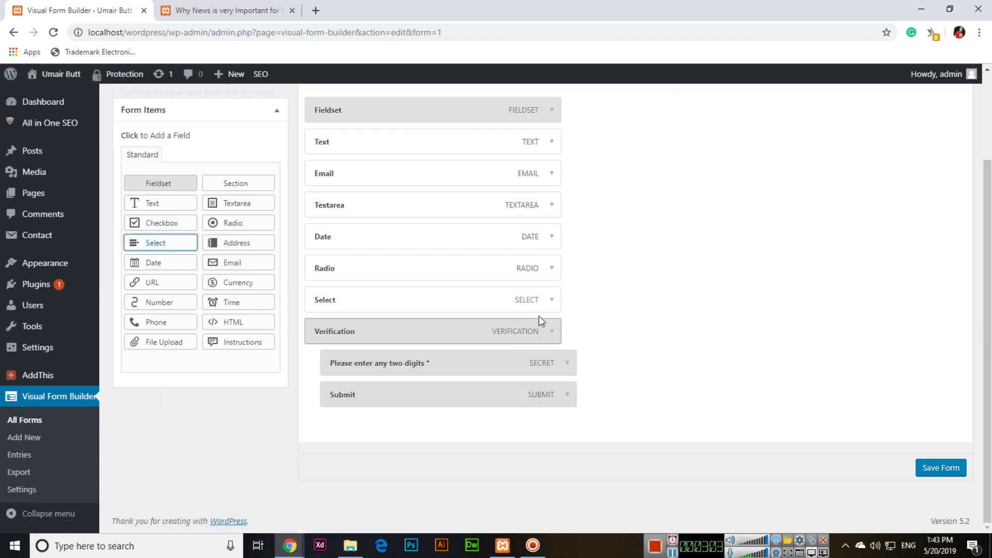
left_click(542, 300)
scroll(547, 305, "down", 2)
double_click(365, 250)
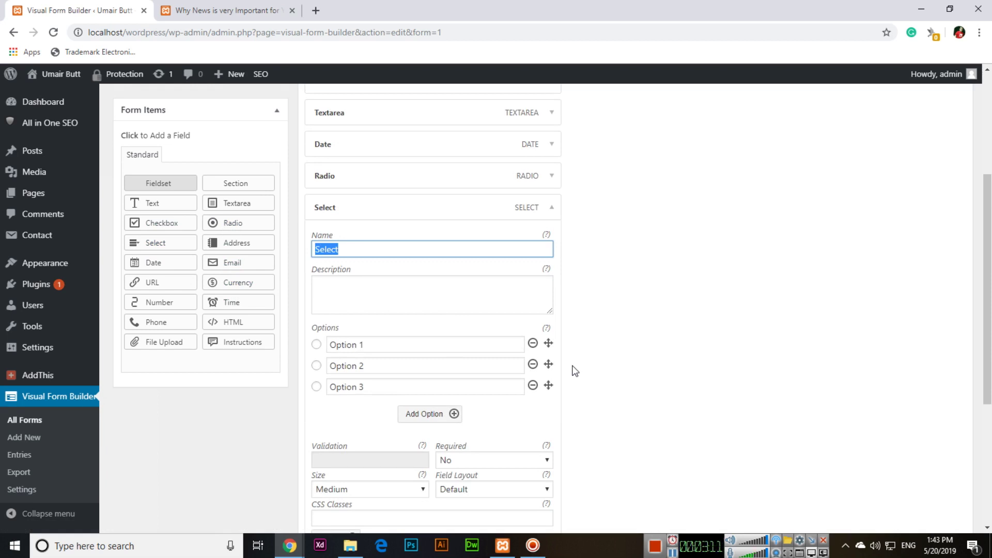
type("Province")
Step: Give the Province list options Punjab, Balochistan, Sarhad and an added fourth, Sindh
key("Tab")
key("Tab")
type("Punj")
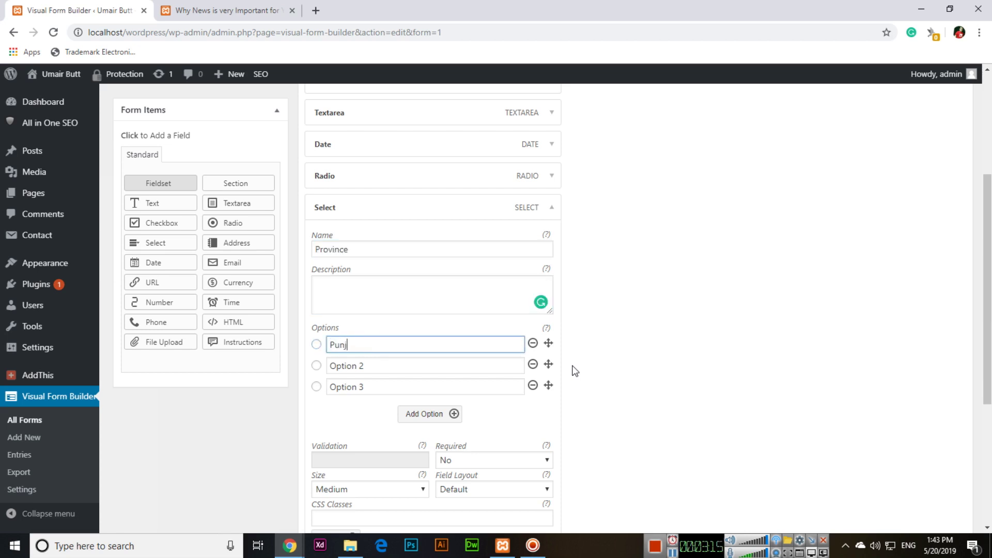
key("Tab")
type("Bal")
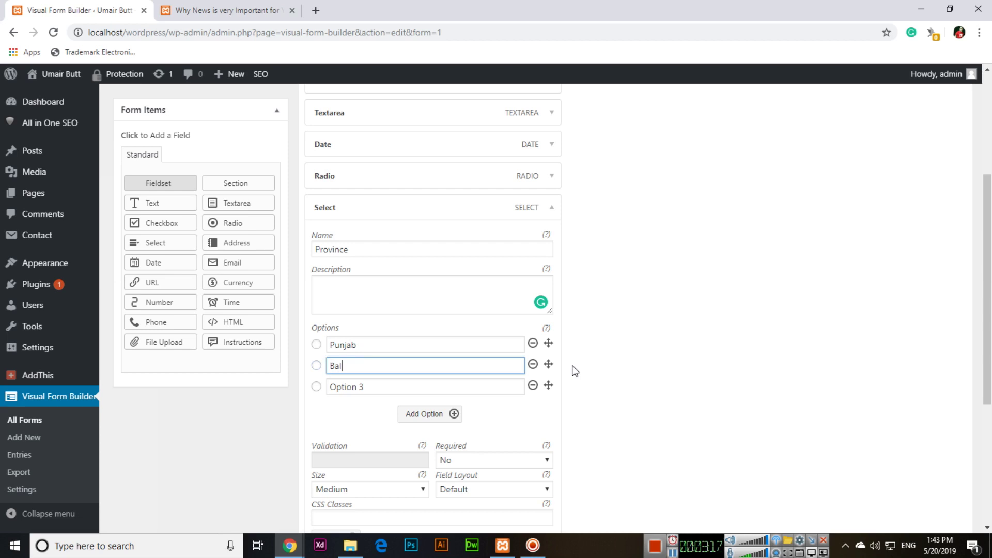
type("ochistan")
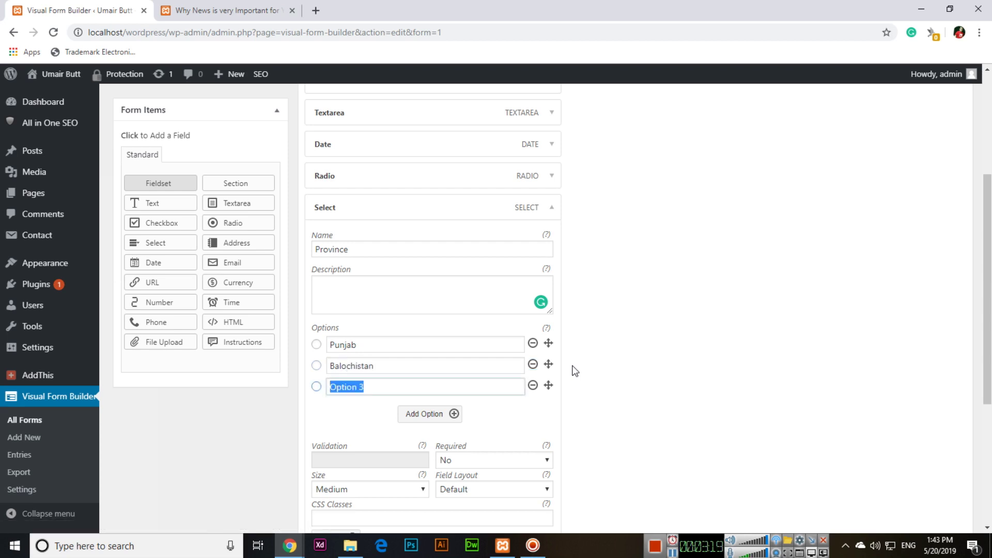
type("Sarhad")
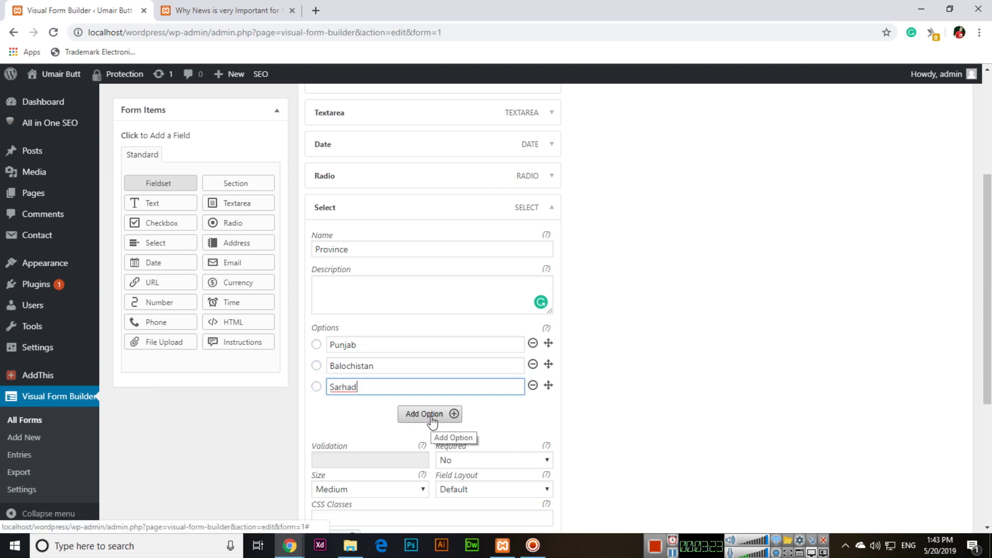
left_click(432, 417)
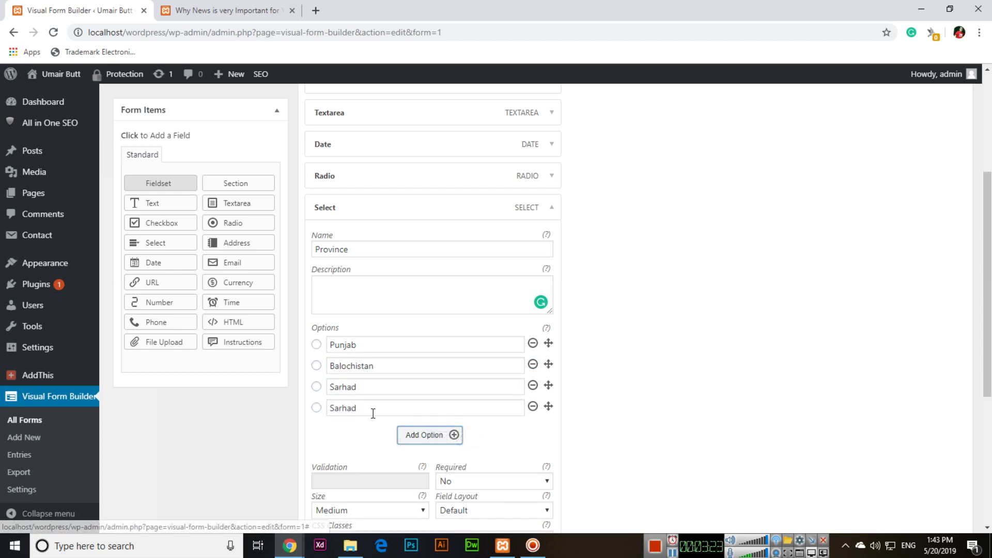
type("Sindh")
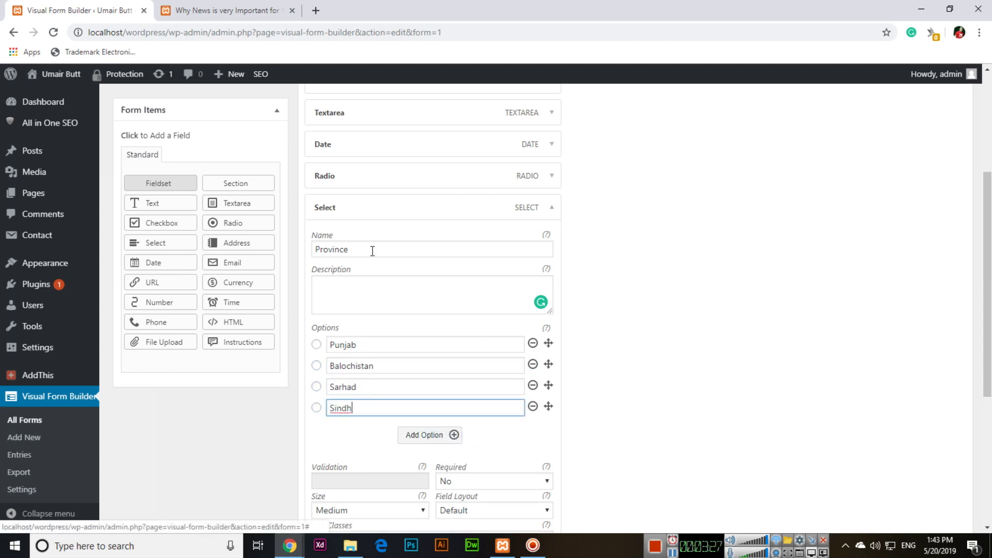
left_click_drag(372, 250, 316, 251)
left_click(563, 208)
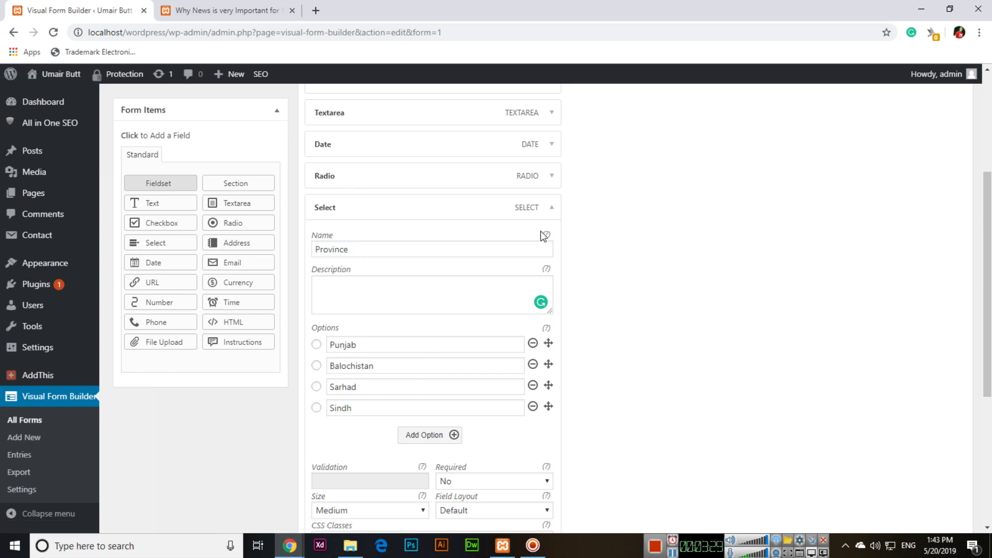
left_click(553, 207)
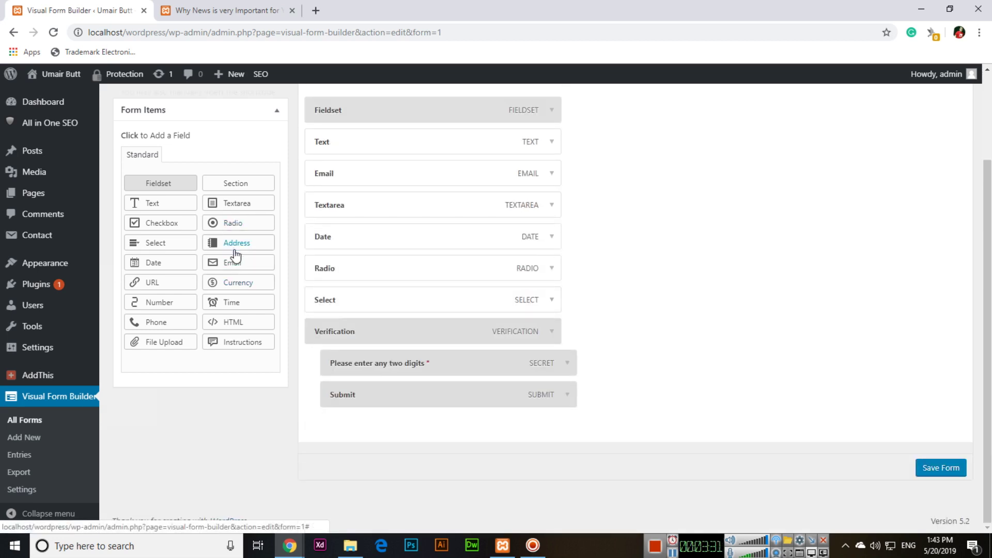
Step: Add a Checkbox field named 'Products Interest in the Event' with first option Graphic Designing
left_click(161, 224)
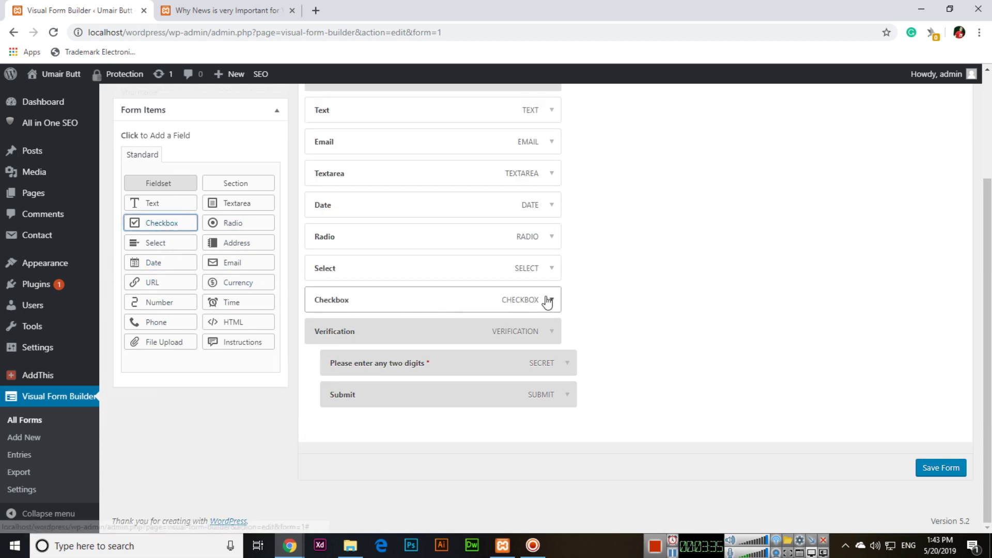
left_click(549, 300)
left_click_drag(364, 280, 302, 281)
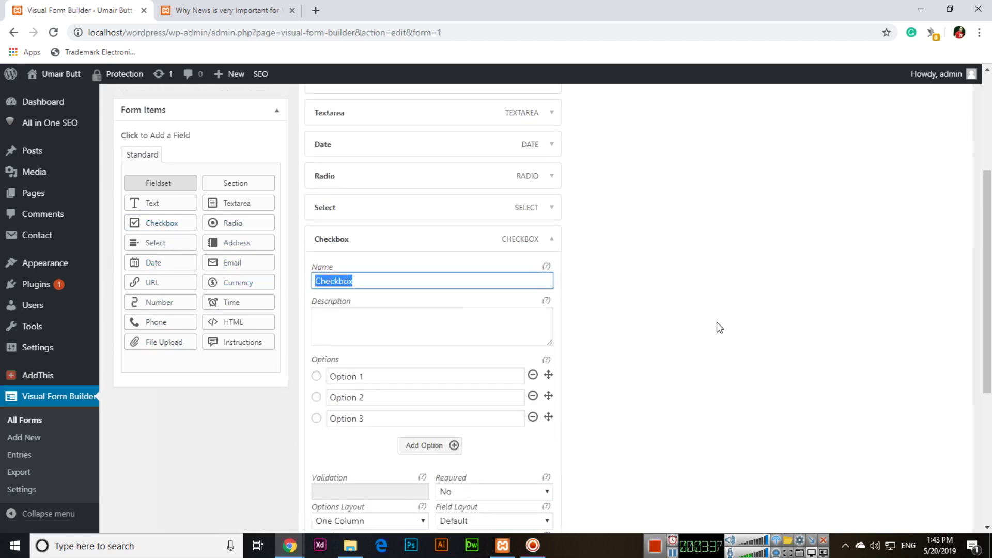
type("Products Interest in the Event")
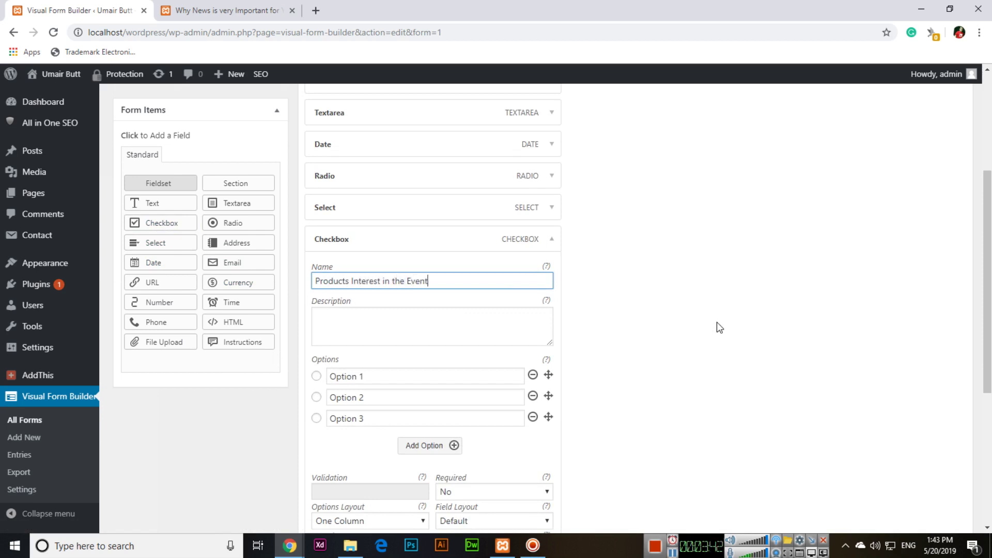
key("Tab")
key("Tab")
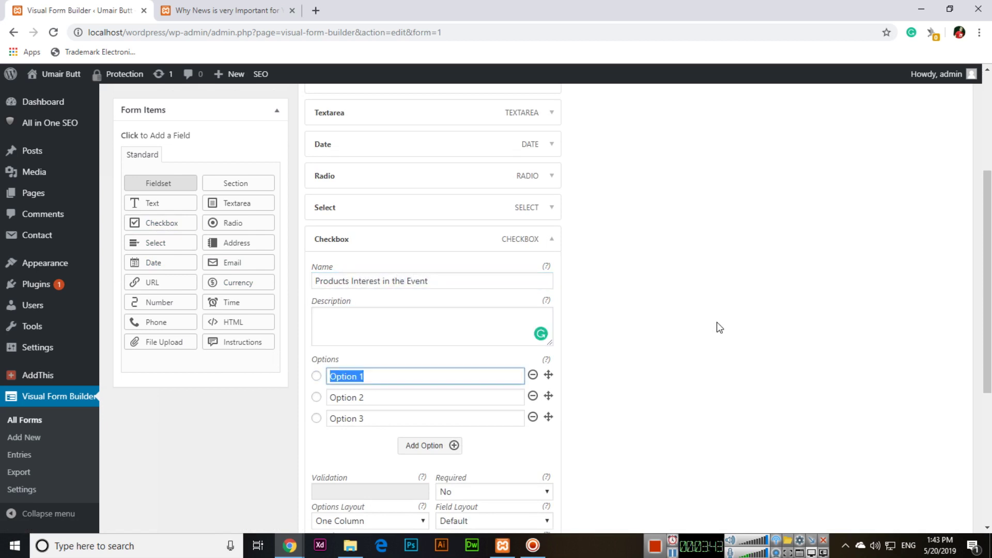
type("Graphic Designing")
key("Tab")
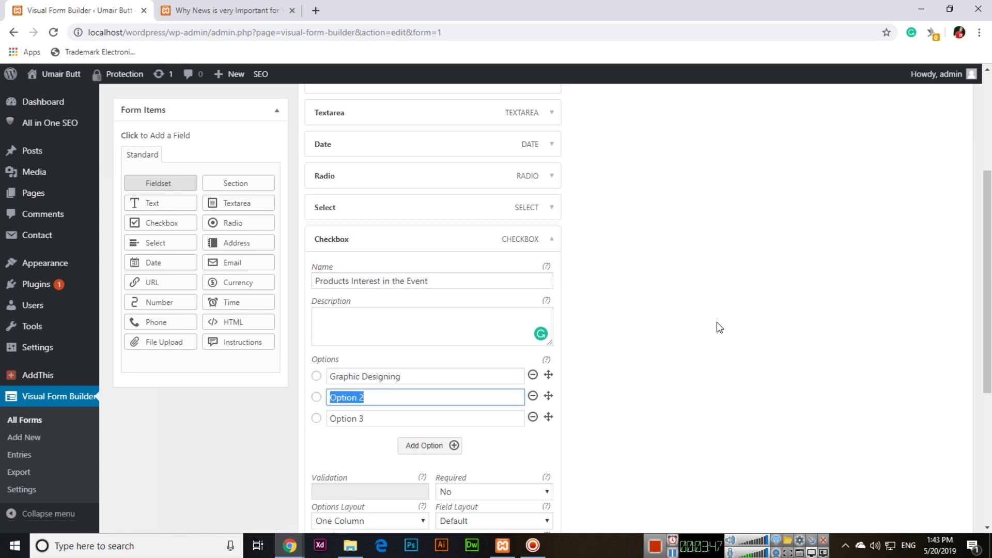
Step: Set options Web Designing and Video Editing, then add SEO and Digital Media Marketing
type("Web Designing")
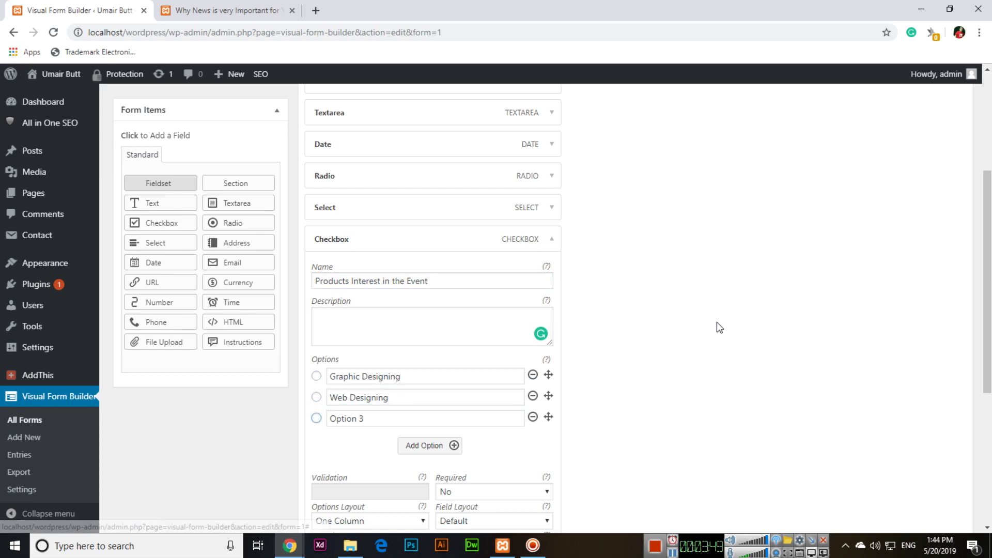
key("Tab")
type("Video Ed")
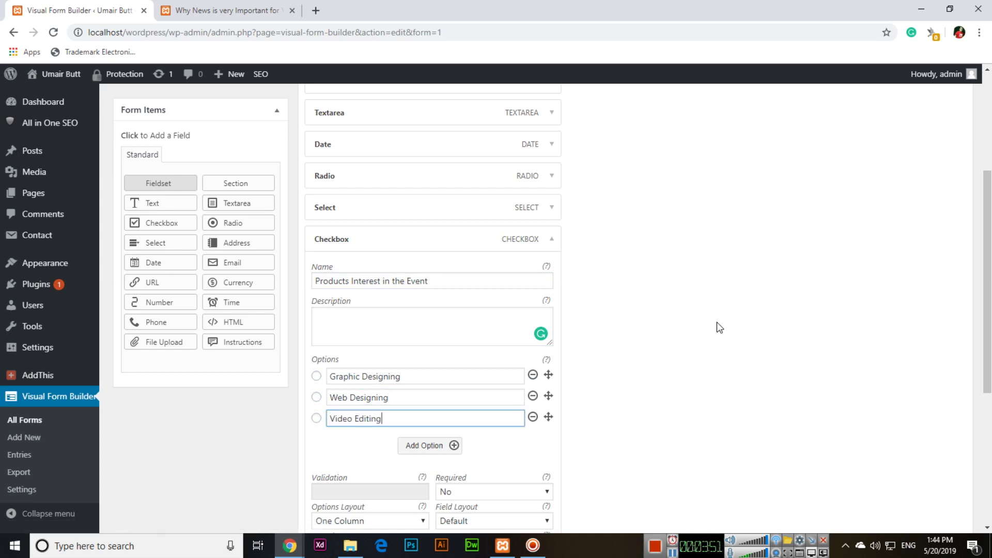
left_click(421, 445)
scroll(465, 429, "down", 2)
triple_click(389, 320)
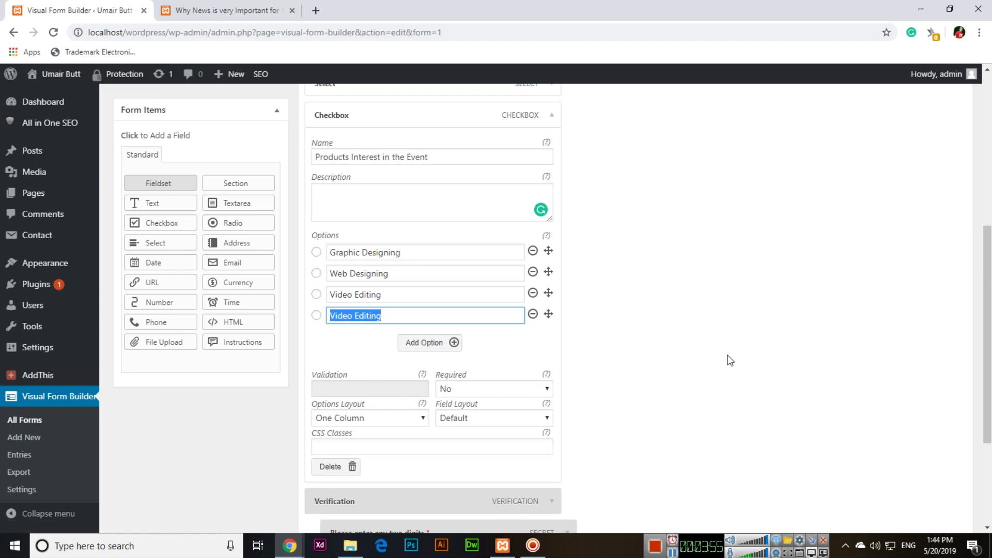
type("SEO")
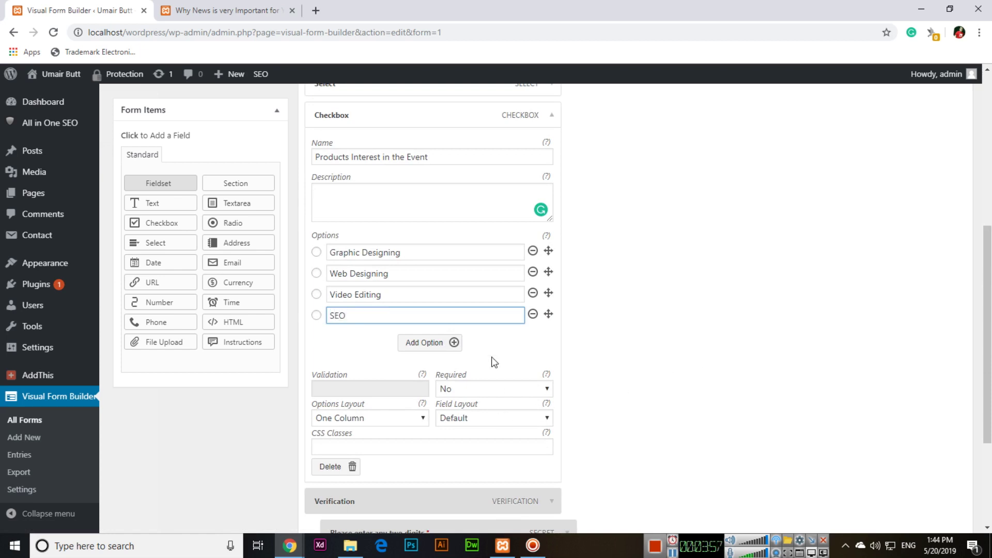
left_click(426, 345)
triple_click(417, 335)
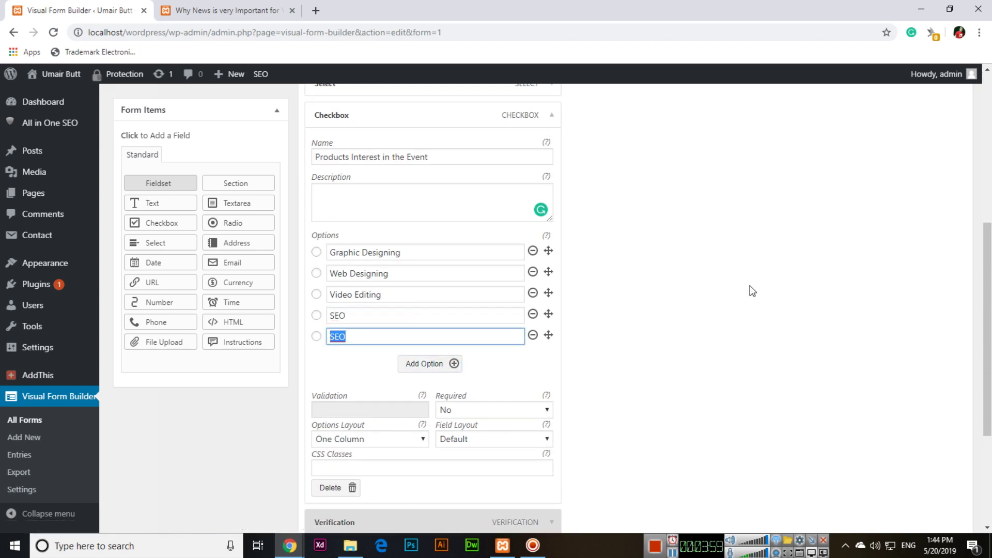
type("Digital Media Marketing")
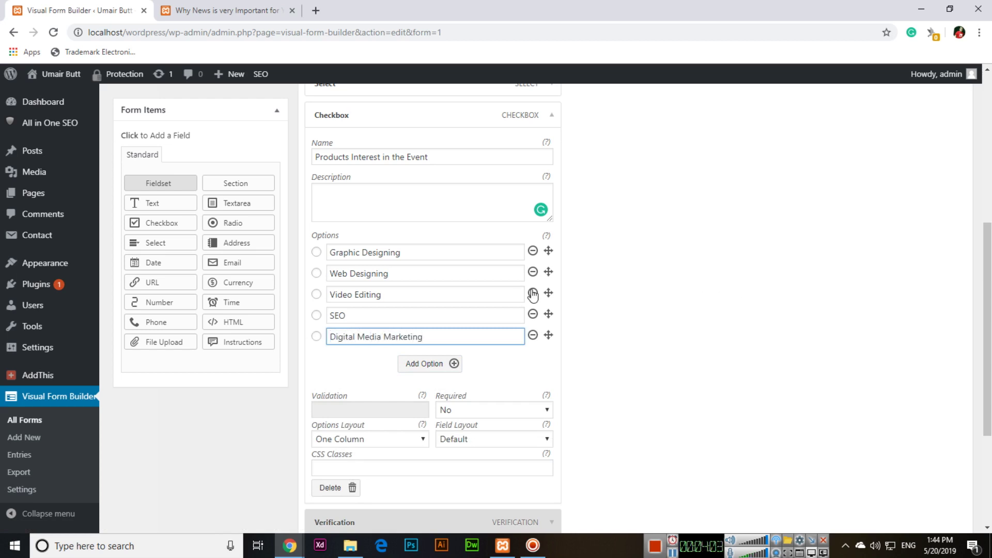
scroll(557, 204, "up", 1)
left_click(552, 178)
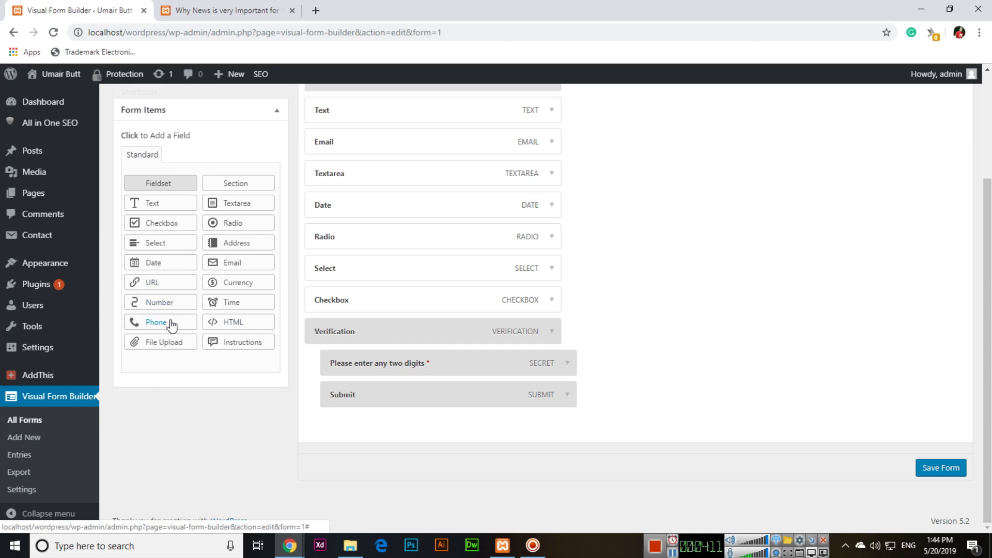
Step: Add a Phone field and set it to Required
left_click(172, 326)
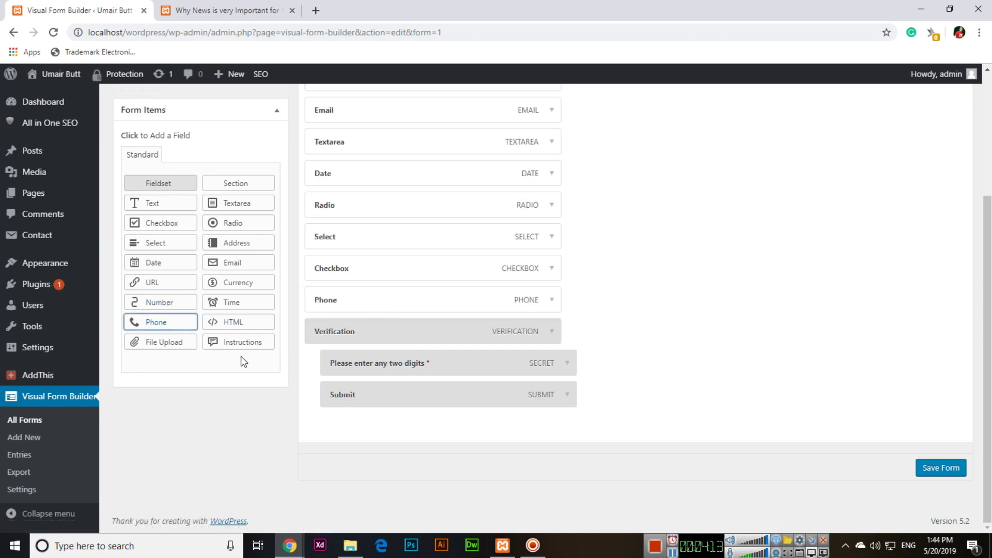
scroll(558, 306, "up", 1)
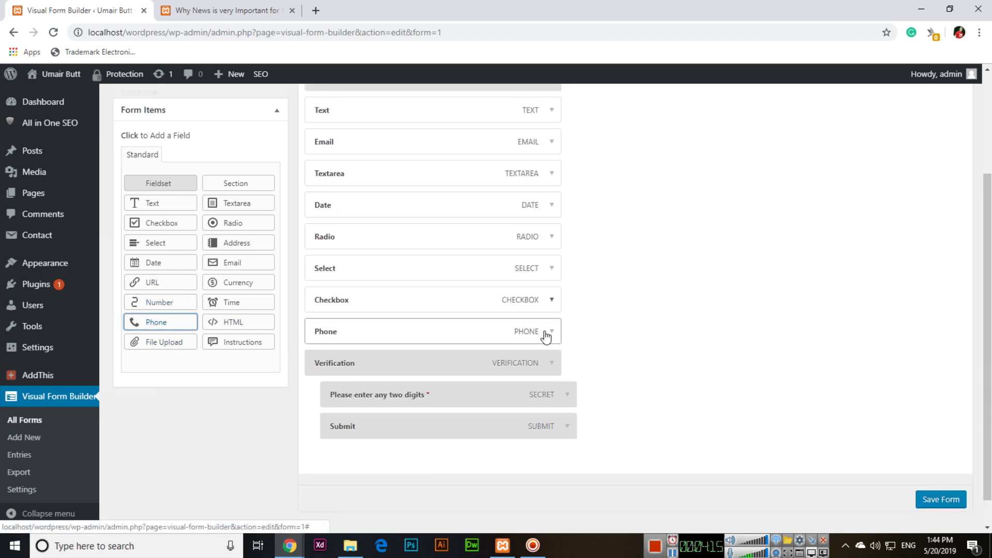
left_click(552, 333)
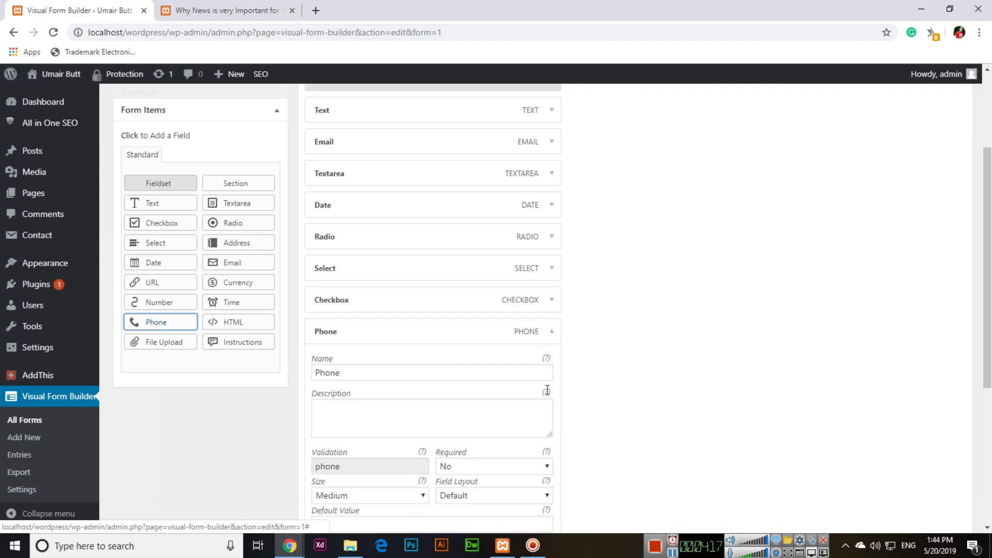
left_click(498, 467)
left_click(488, 482)
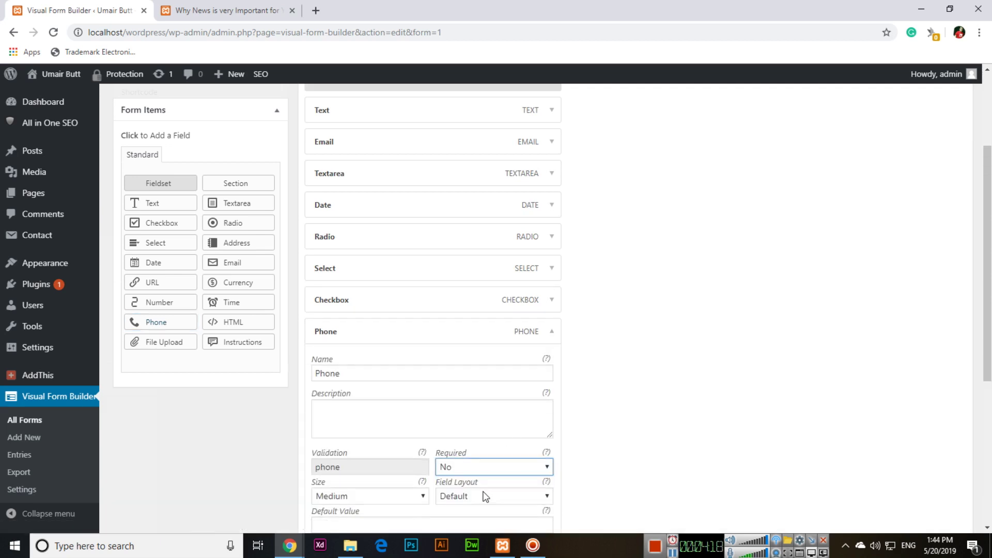
left_click(551, 332)
left_click(160, 341)
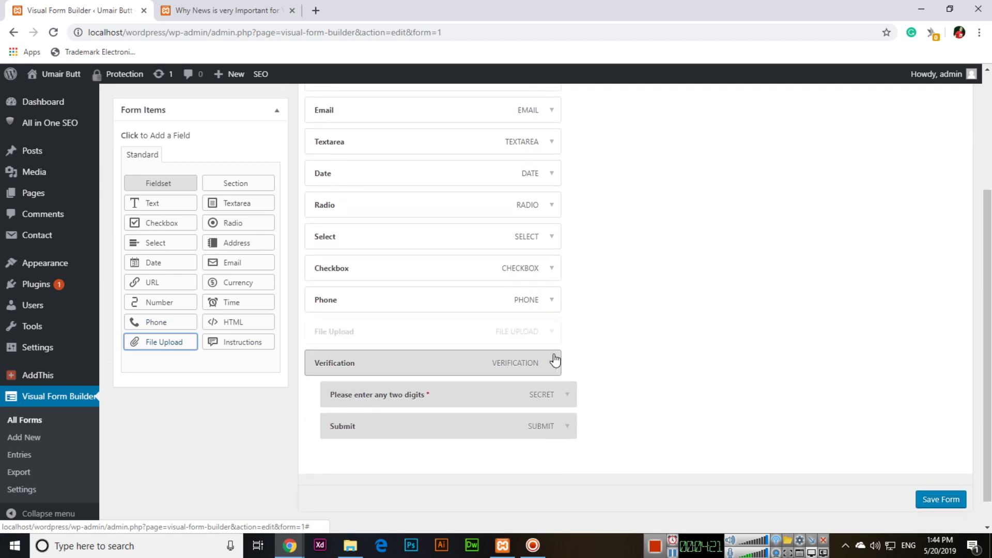
Step: Rename the File Upload field to 'Upload your Image' and save the Event Registration form
left_click(552, 334)
left_click_drag(390, 377, 257, 379)
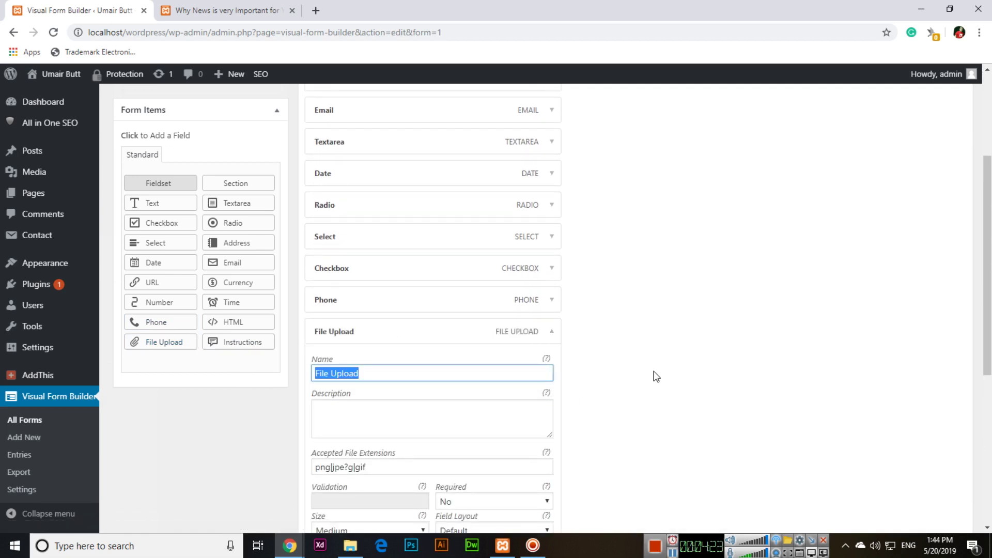
type("Upload your")
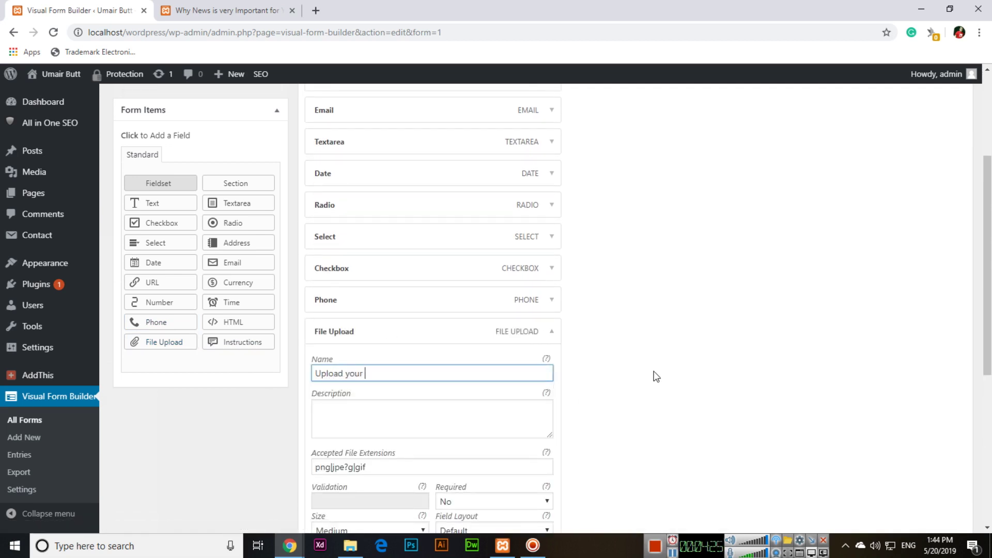
type(" Image")
scroll(667, 380, "down", 3)
scroll(660, 377, "up", 3)
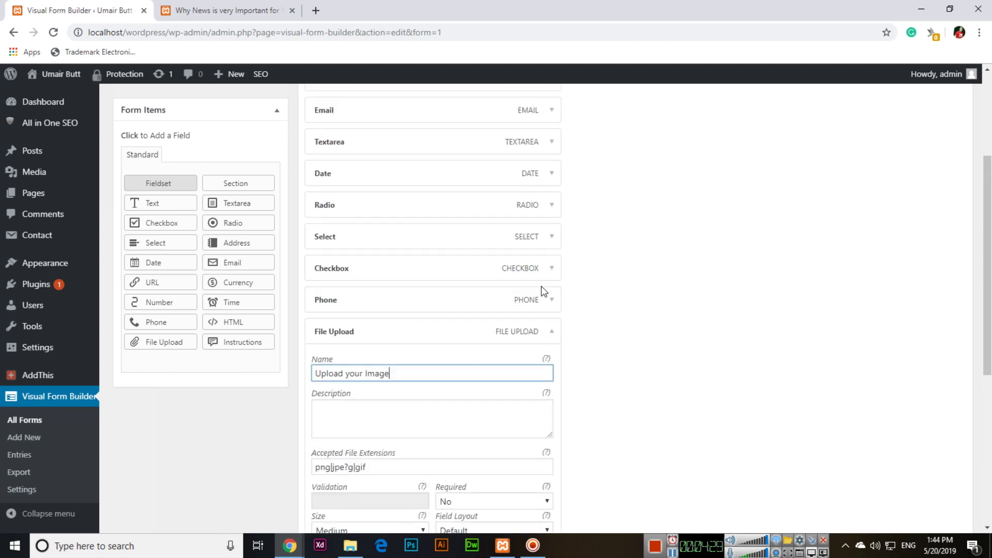
left_click(554, 332)
scroll(625, 332, "down", 1)
left_click(922, 467)
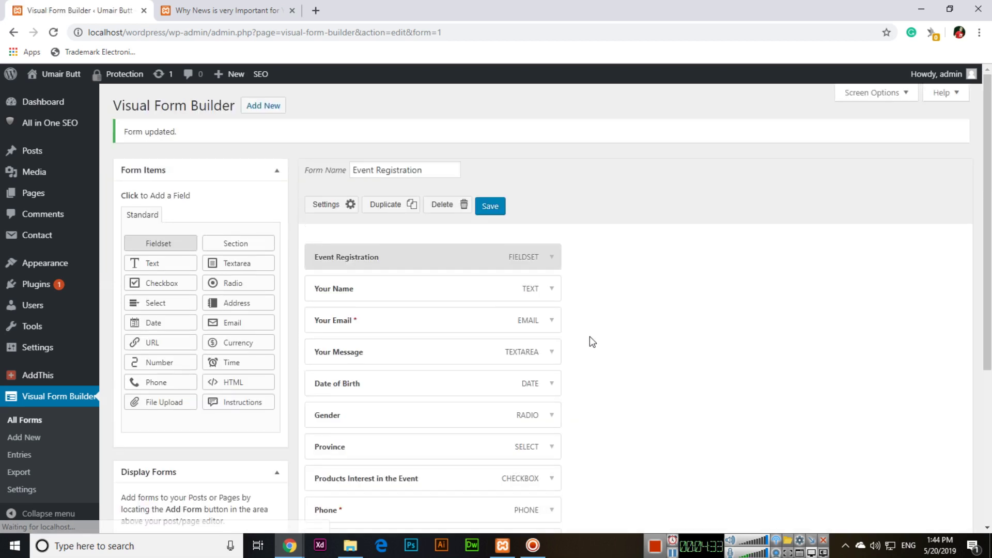
Step: Copy the form shortcode [vfb id='1'] from Display Forms and start a new page
scroll(538, 349, "down", 3)
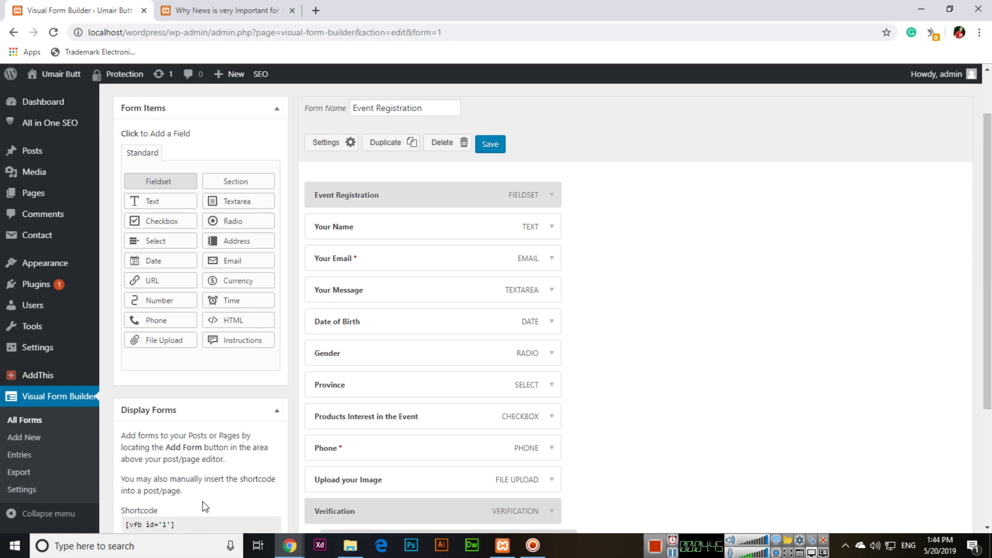
left_click(196, 523)
scroll(192, 524, "down", 1)
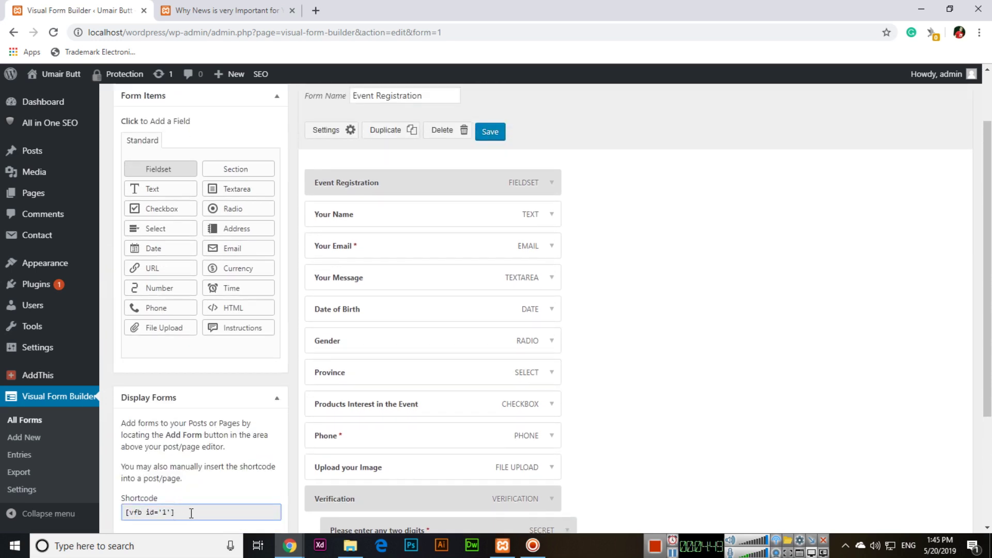
left_click_drag(172, 512, 131, 511)
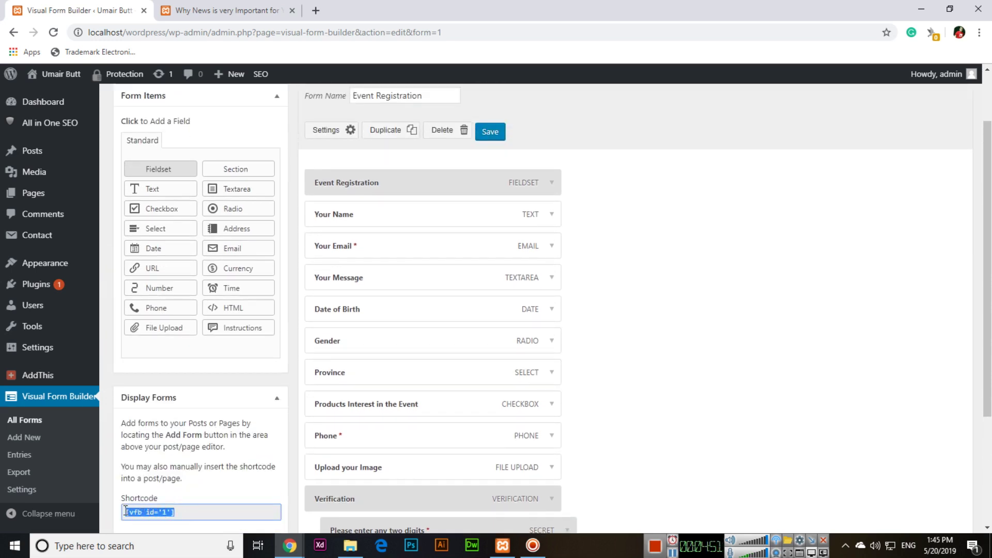
right_click(143, 510)
left_click(183, 449)
mouse_move(91, 199)
left_click(137, 222)
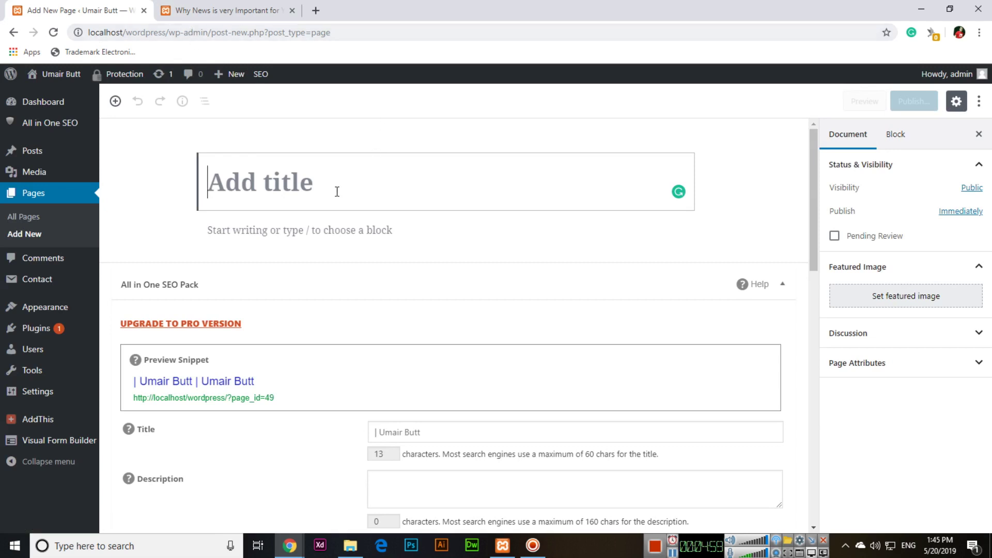
Step: Title the new page 'Event Registration' and search the block inserter for Shortcode
type("Event R")
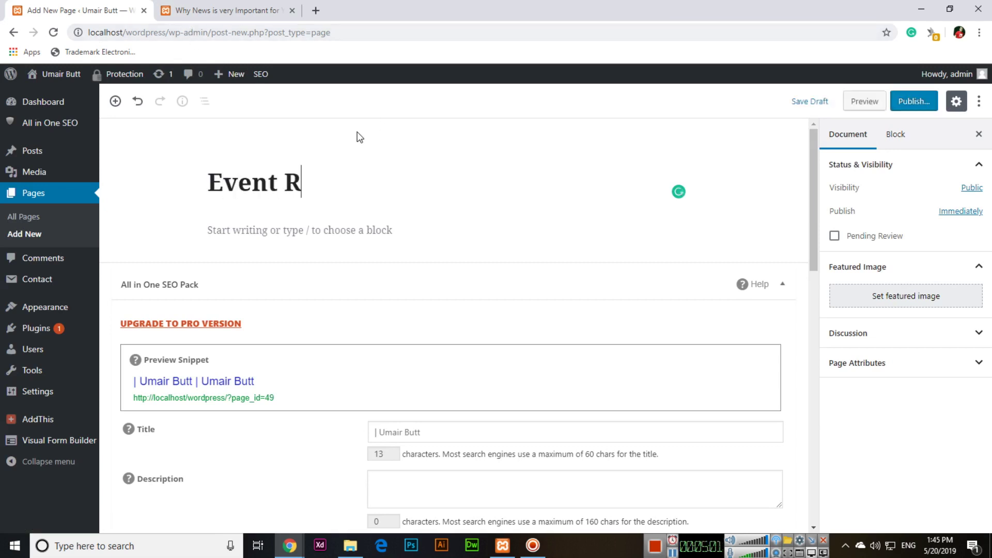
type("egistration")
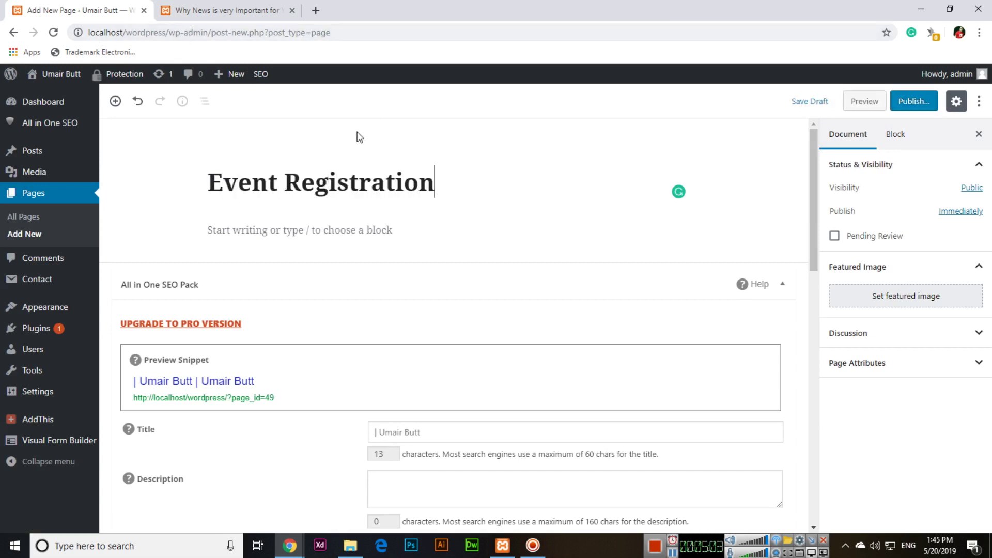
left_click(337, 239)
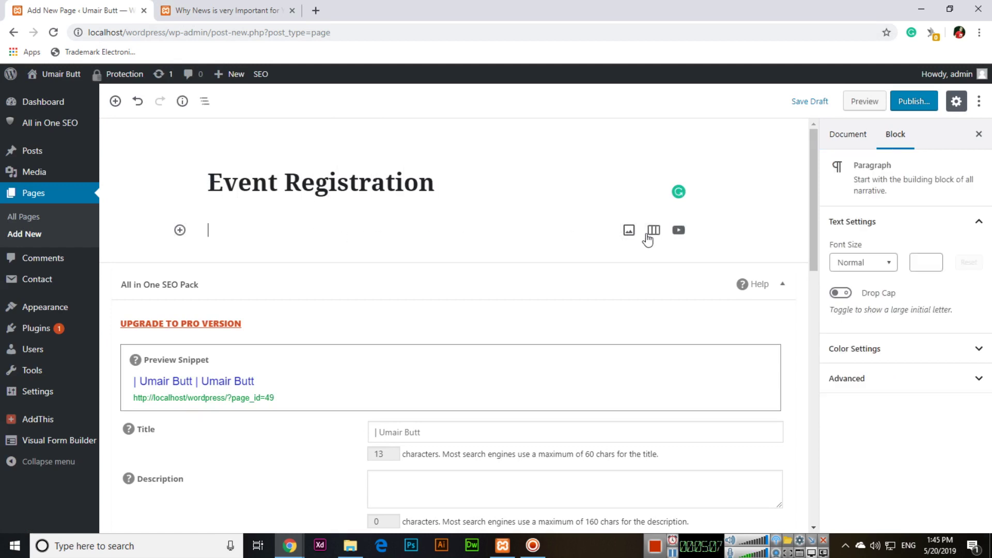
left_click(180, 230)
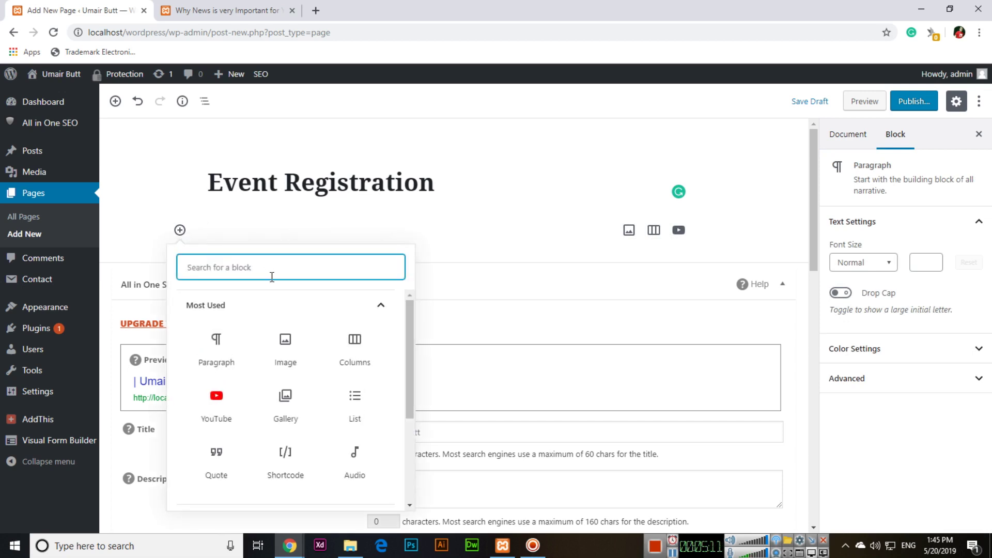
type("short")
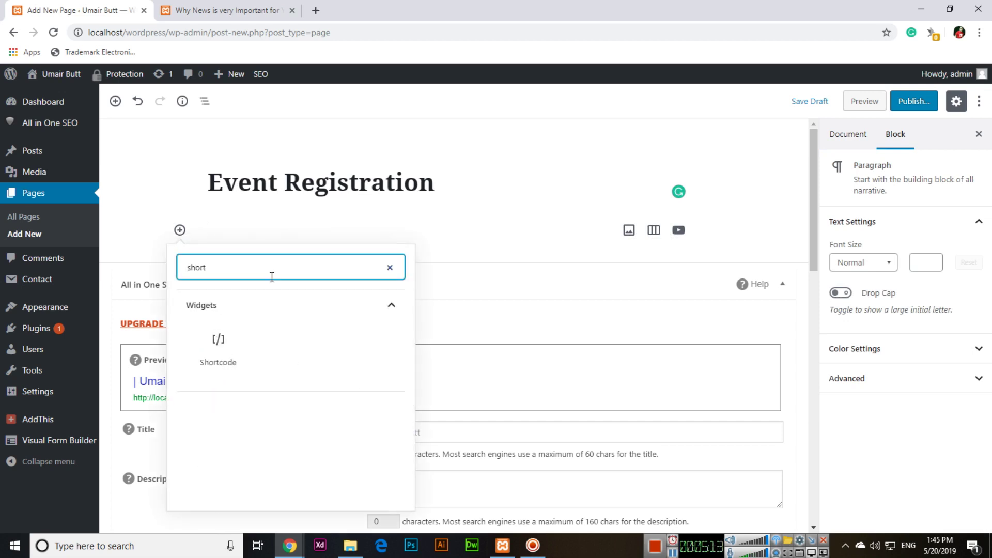
key("BackSpace")
key("BackSpace")
key("BackSpace")
key("BackSpace")
key("BackSpace")
type("vi")
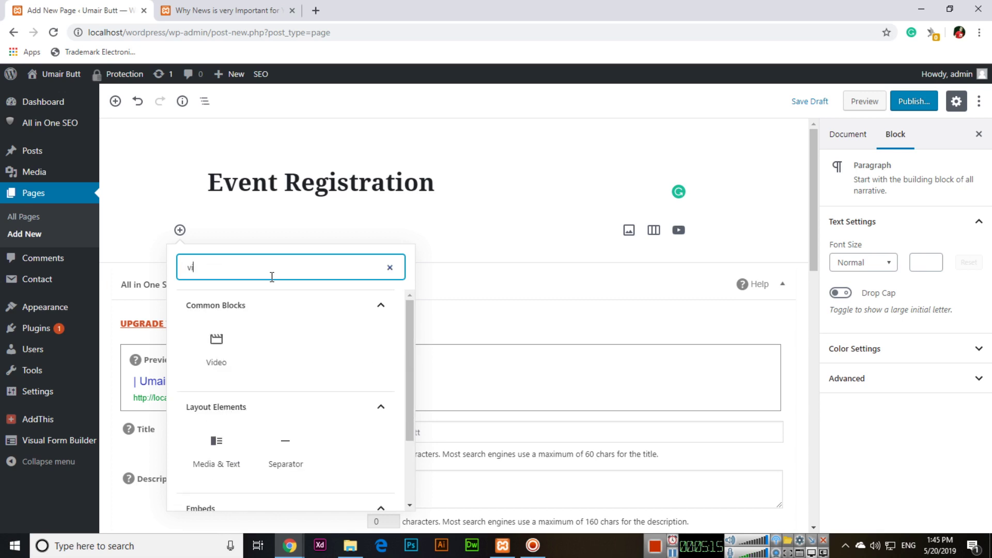
scroll(282, 353, "down", 2)
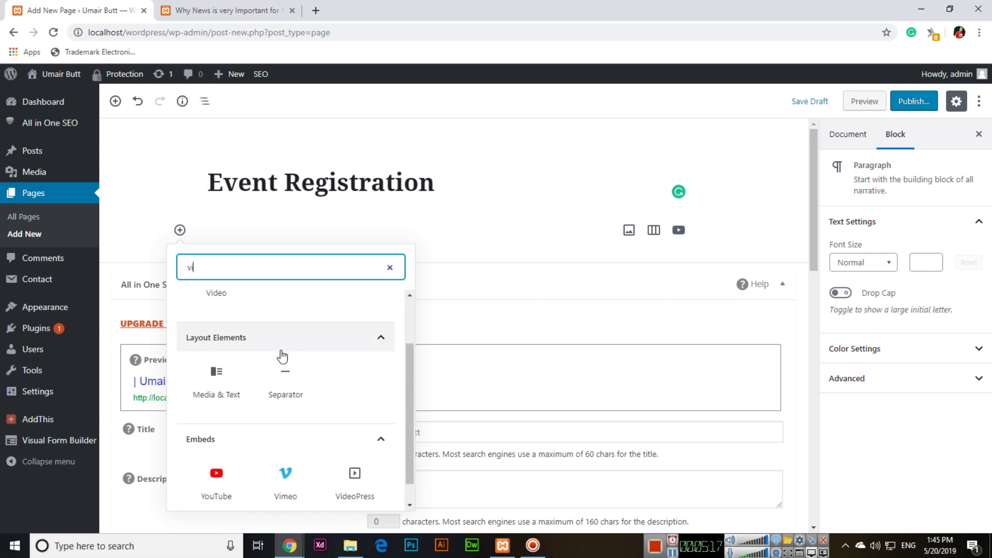
type("sh")
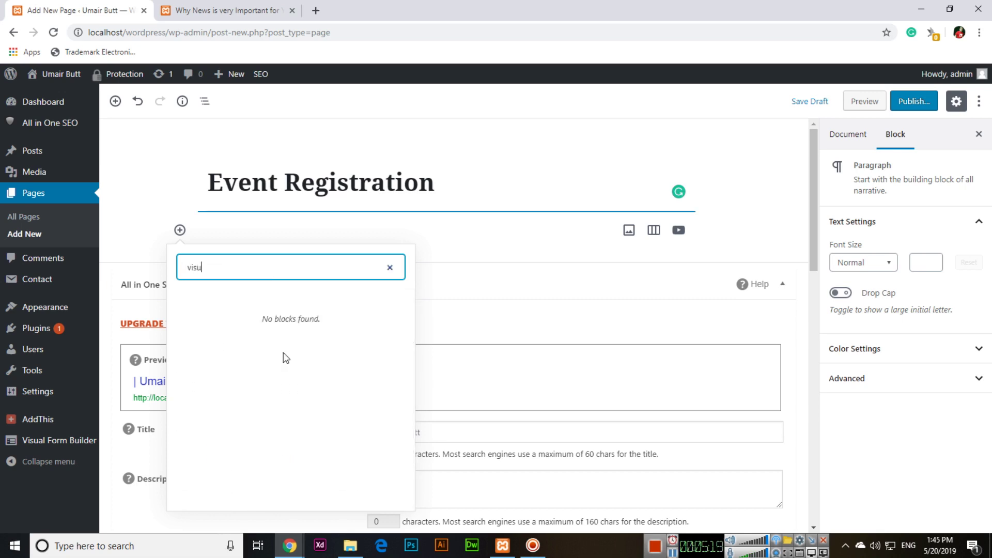
key("BackSpace")
key("BackSpace")
key("BackSpace")
key("BackSpace")
type("shortco")
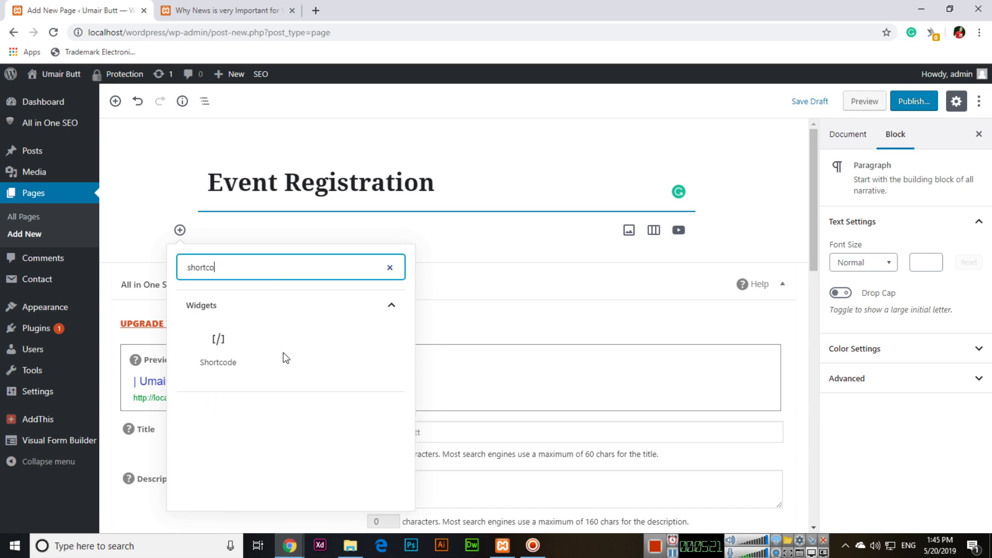
Step: Insert a Shortcode block containing the pasted [vfb id='1'] shortcode
left_click(219, 351)
key("ctrl+v")
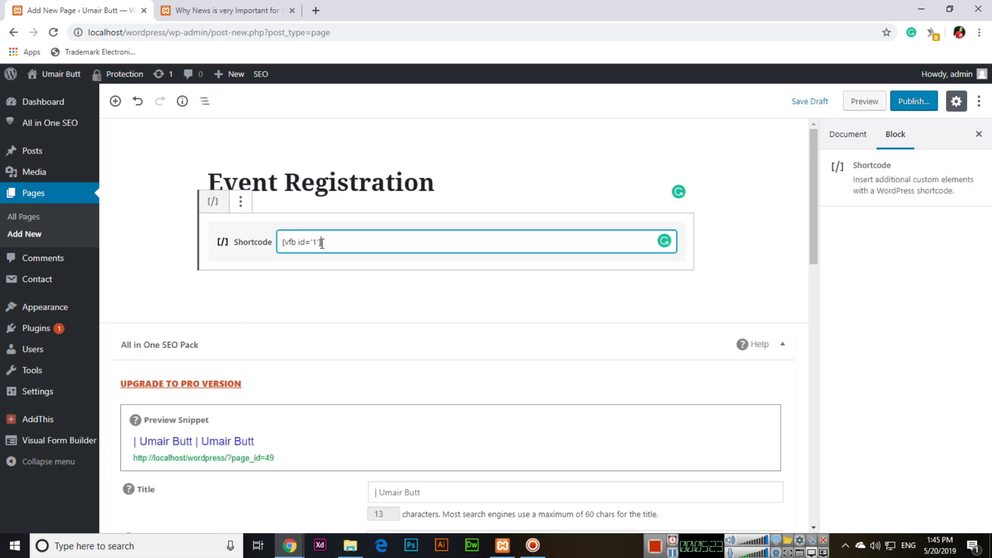
key("Return")
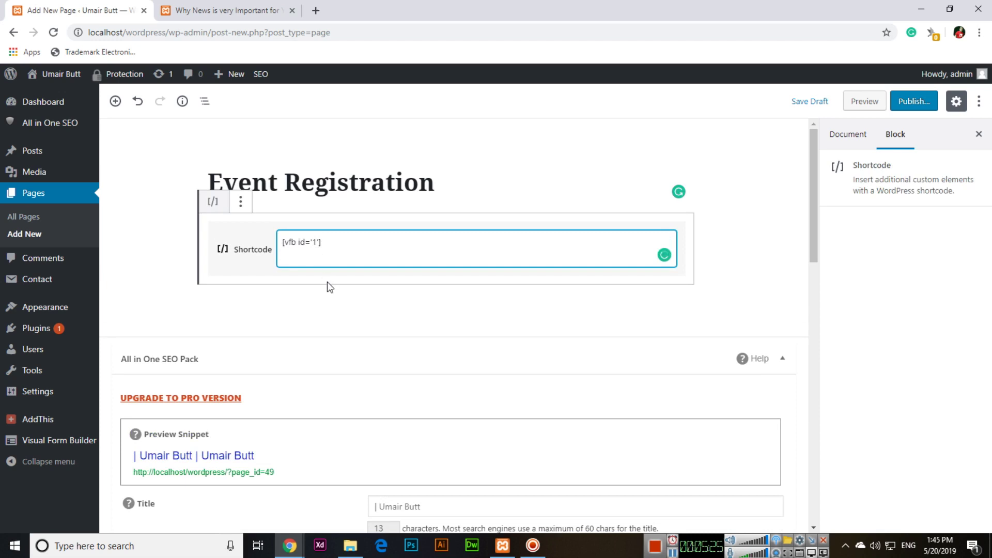
key("BackSpace")
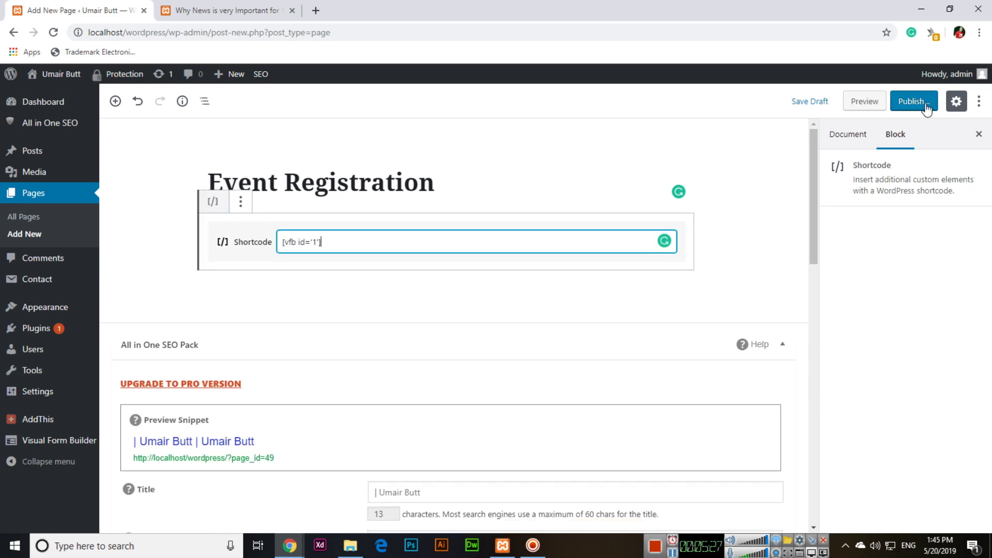
Step: Publish the Event Registration page
left_click(926, 105)
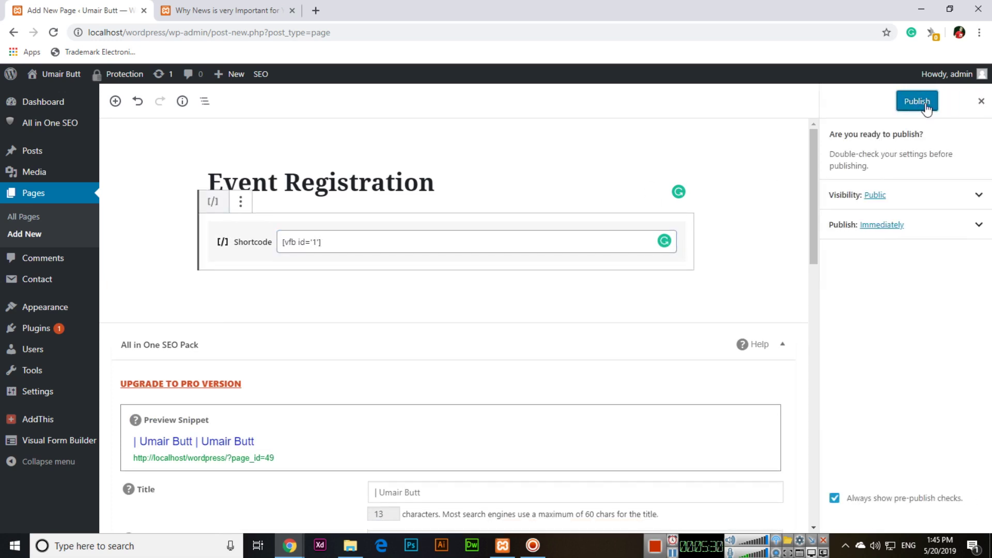
left_click(917, 102)
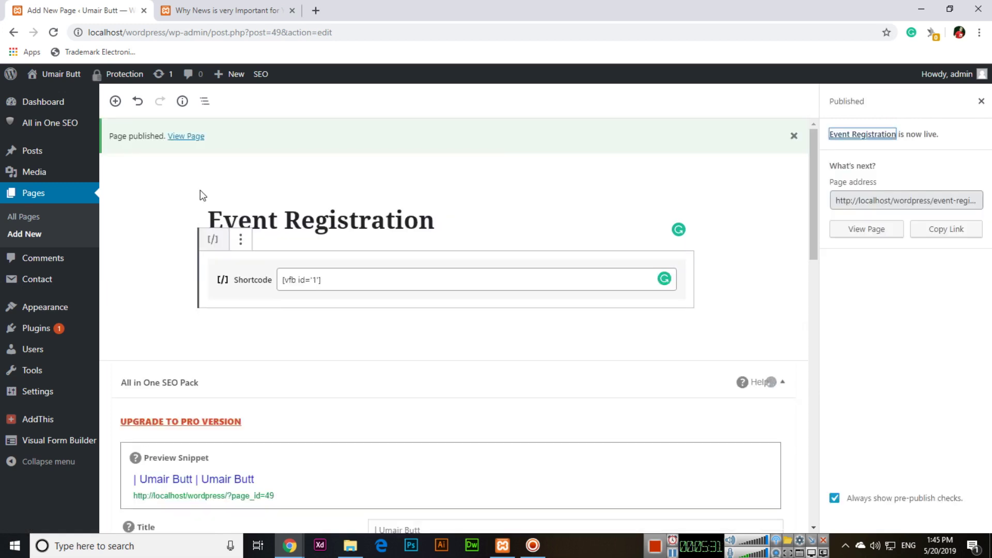
mouse_move(70, 309)
left_click(132, 372)
Step: Tick the Event Registration page, add it to the Main Menu, and save the menu
key("ctrl+Tab")
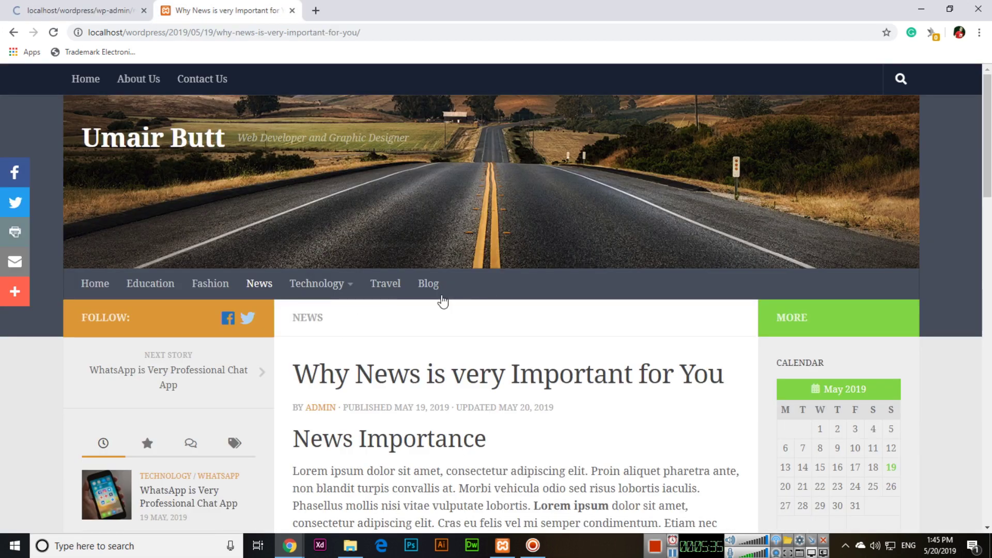
left_click(31, 8)
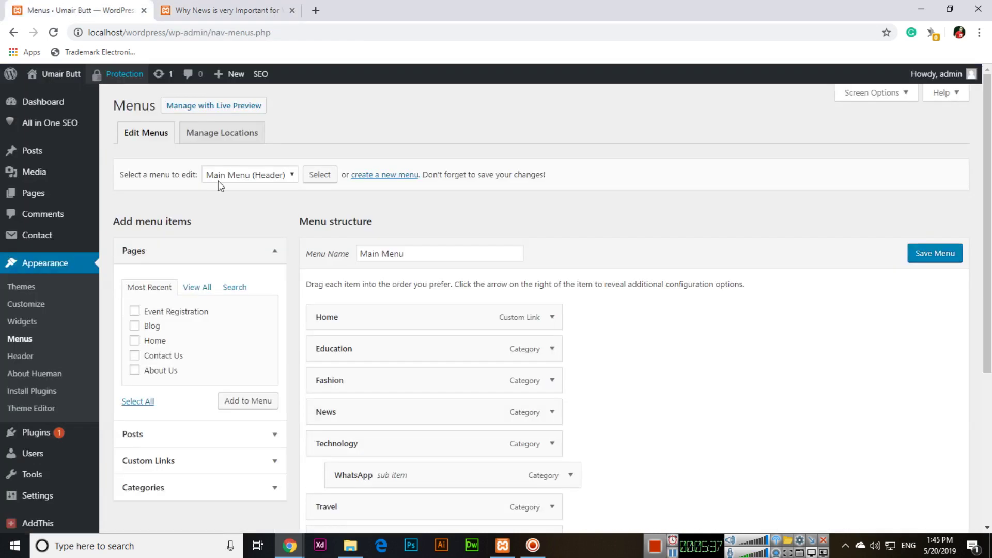
scroll(394, 337, "down", 3)
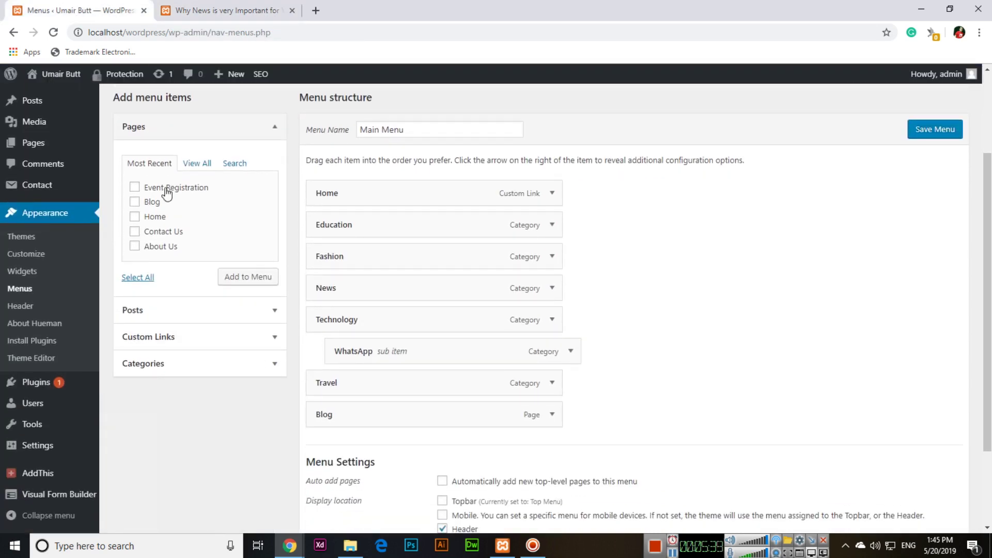
left_click(165, 188)
left_click(228, 277)
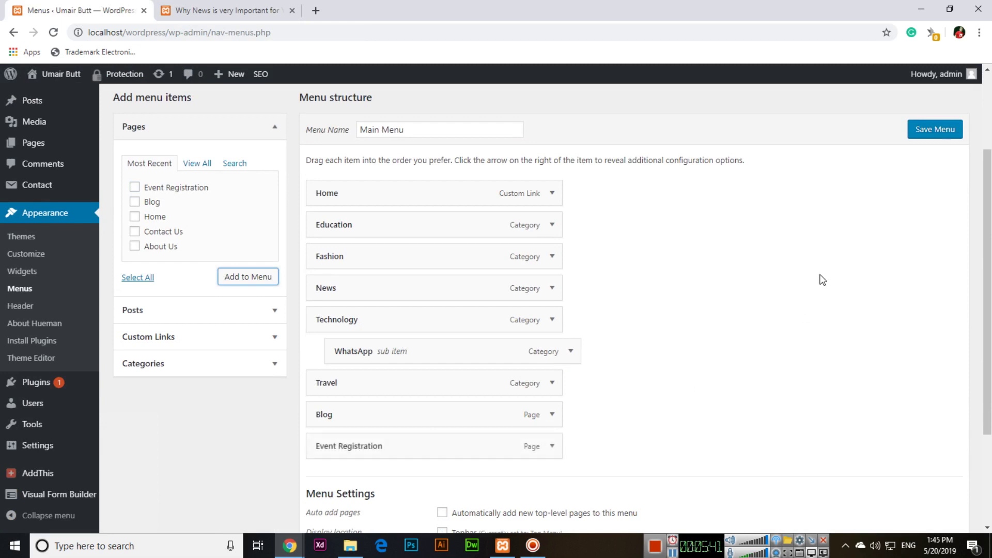
left_click(927, 135)
Step: Reload the live site and open Event Registration from the new menu item
left_click(175, 8)
key("F5")
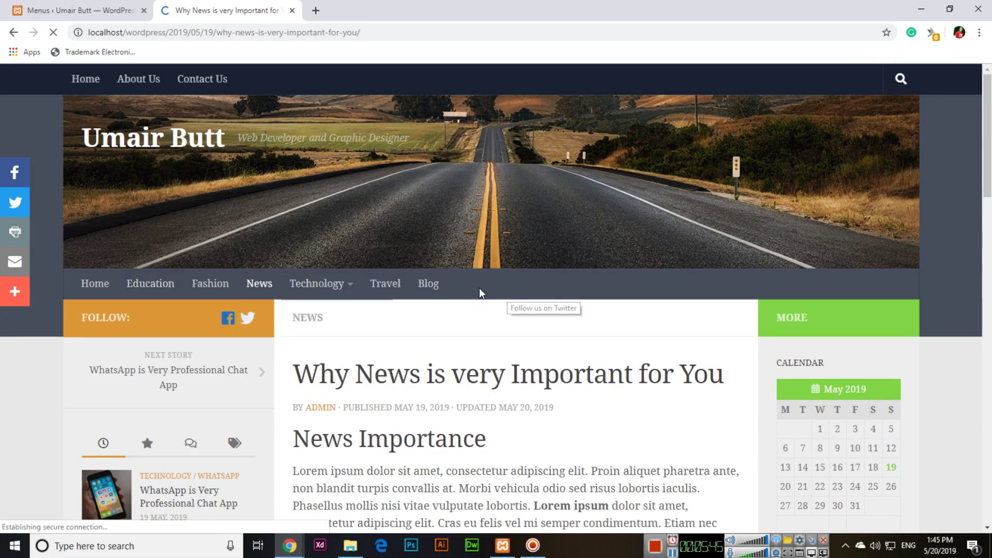
scroll(525, 314, "down", 1)
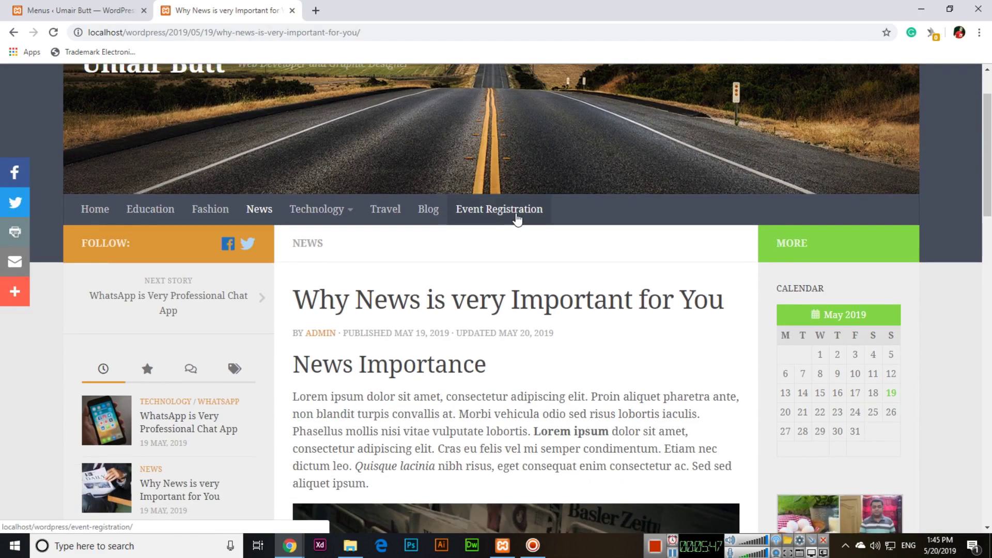
left_click(516, 209)
Step: Try the Your Name, Your Email and Your Message fields and the Date of Birth picker
scroll(491, 314, "down", 3)
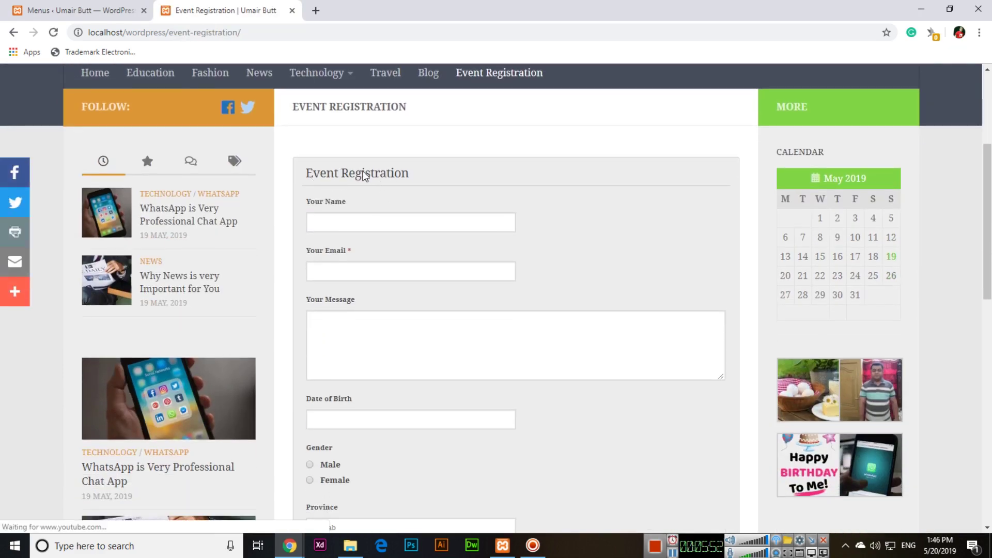
left_click(361, 221)
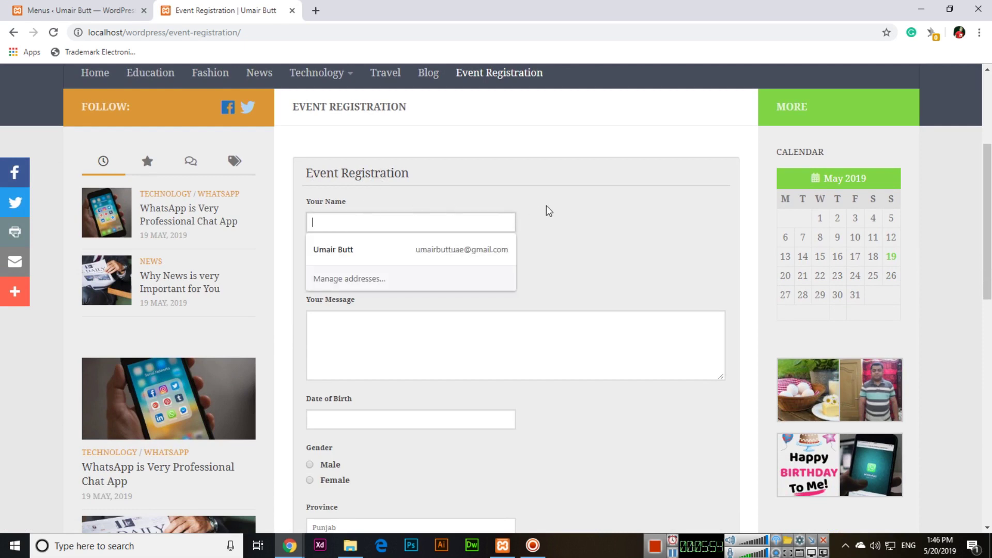
key("Tab")
left_click(439, 271)
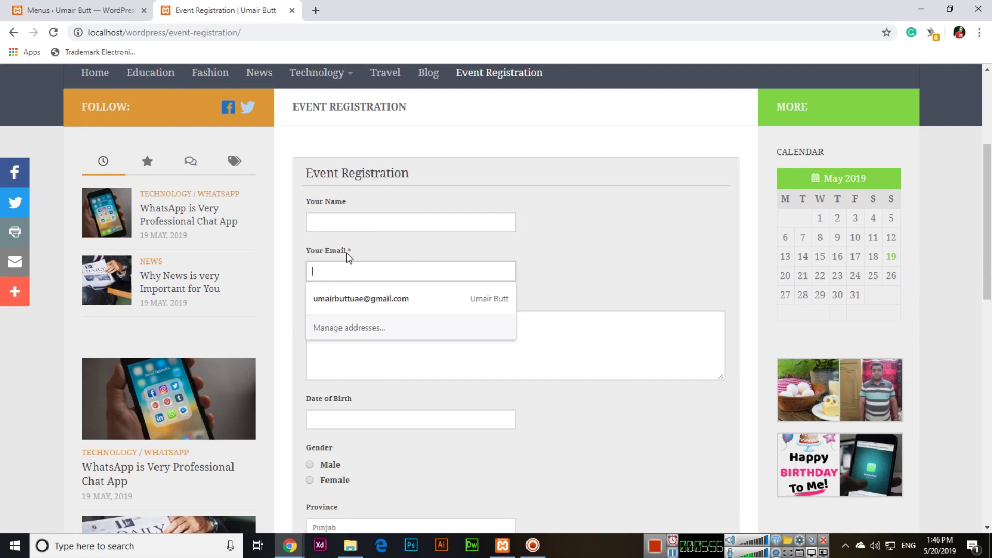
scroll(517, 253, "down", 3)
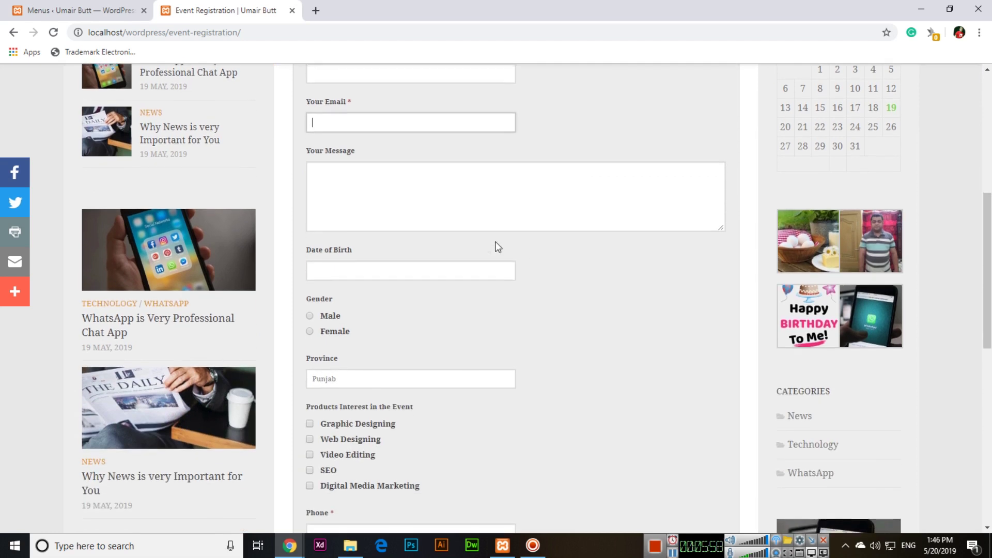
left_click(453, 197)
left_click(405, 269)
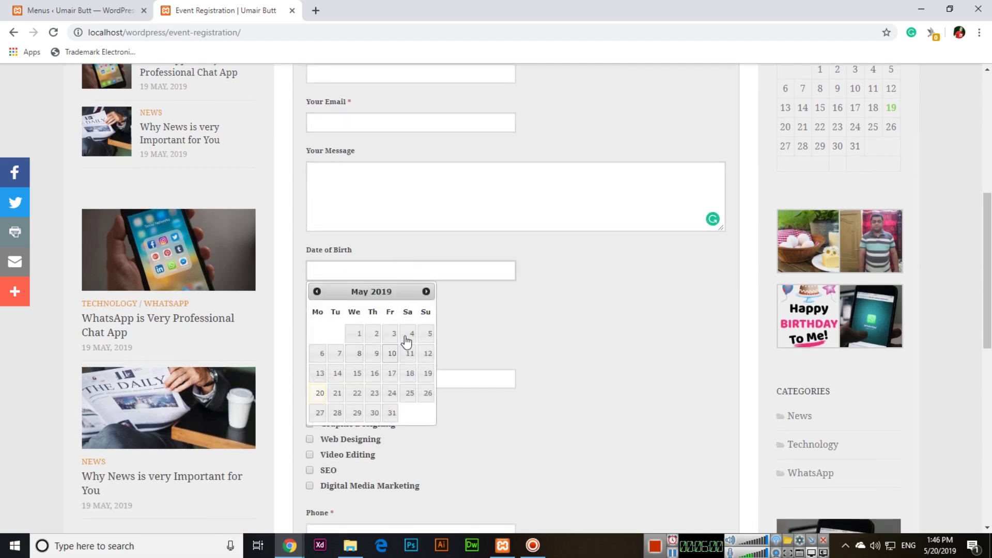
left_click(427, 291)
left_click(427, 292)
Step: Select Male as gender and cycle the province through Balochistan, Sarhad, Sindh, then Punjab
left_click(592, 289)
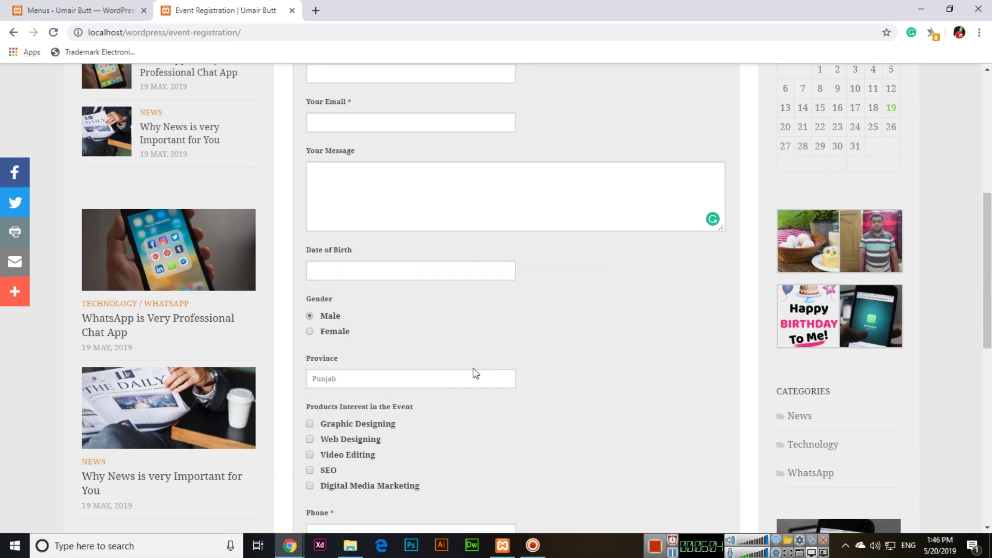
scroll(482, 377, "down", 1)
left_click(448, 301)
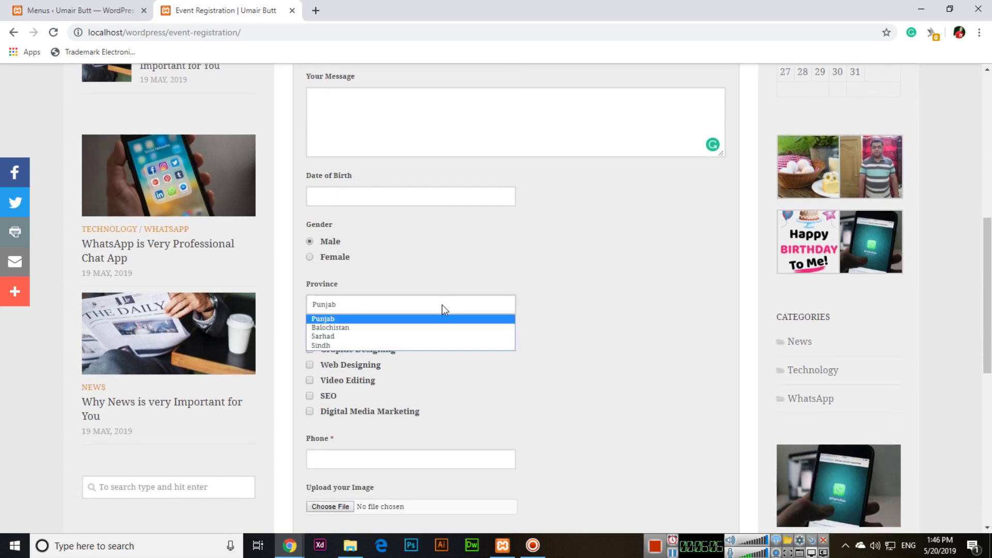
left_click(381, 327)
left_click(373, 309)
left_click(374, 335)
left_click(373, 308)
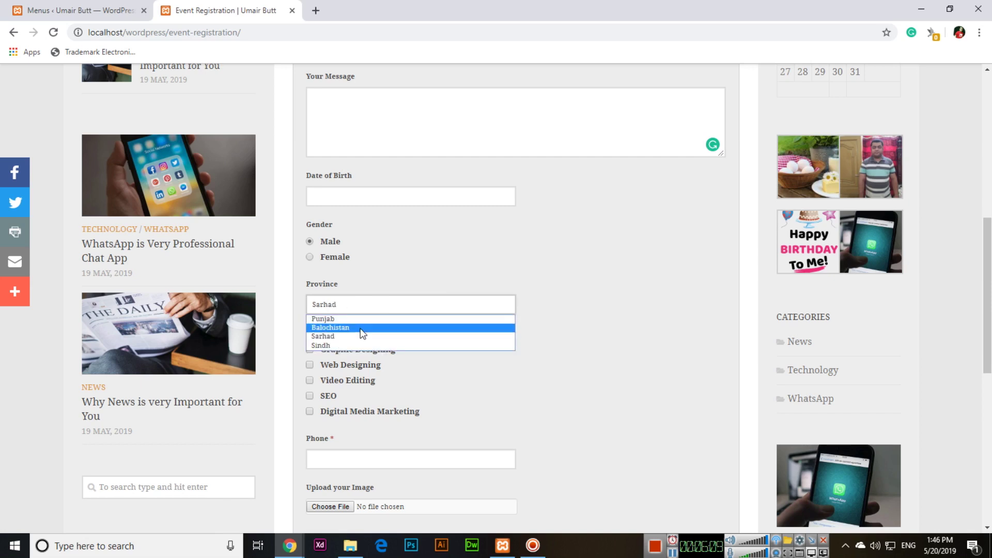
left_click(365, 345)
left_click(364, 307)
left_click(361, 320)
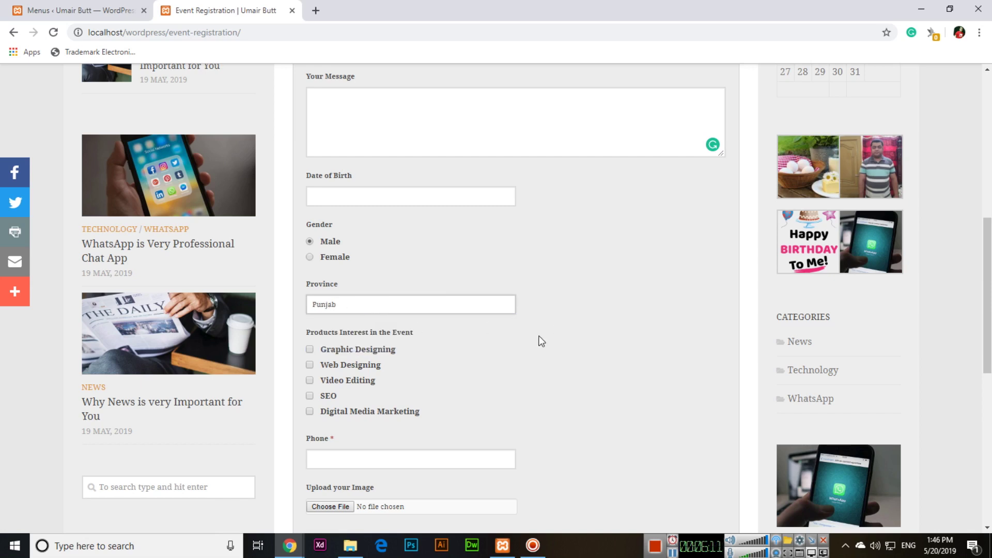
Step: Tick the Graphic Designing, SEO and Digital Media Marketing interests and focus the Phone field
scroll(538, 339, "down", 1)
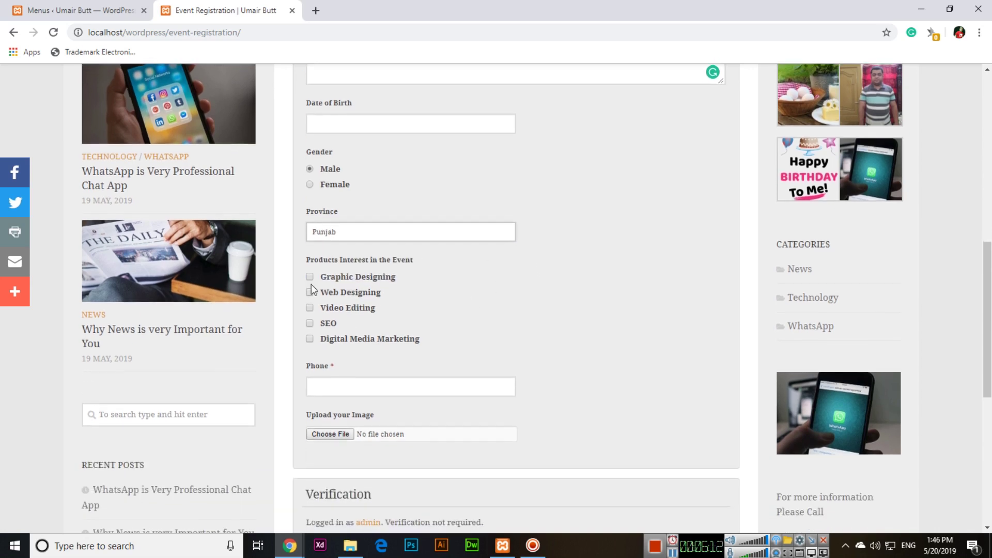
left_click(340, 278)
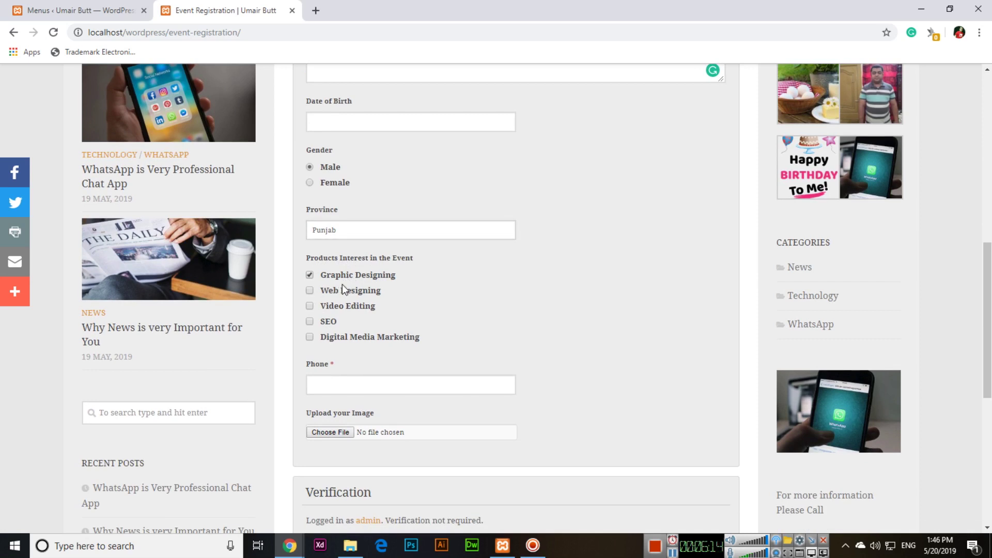
left_click(326, 323)
left_click(328, 338)
scroll(343, 330, "down", 2)
left_click(332, 233)
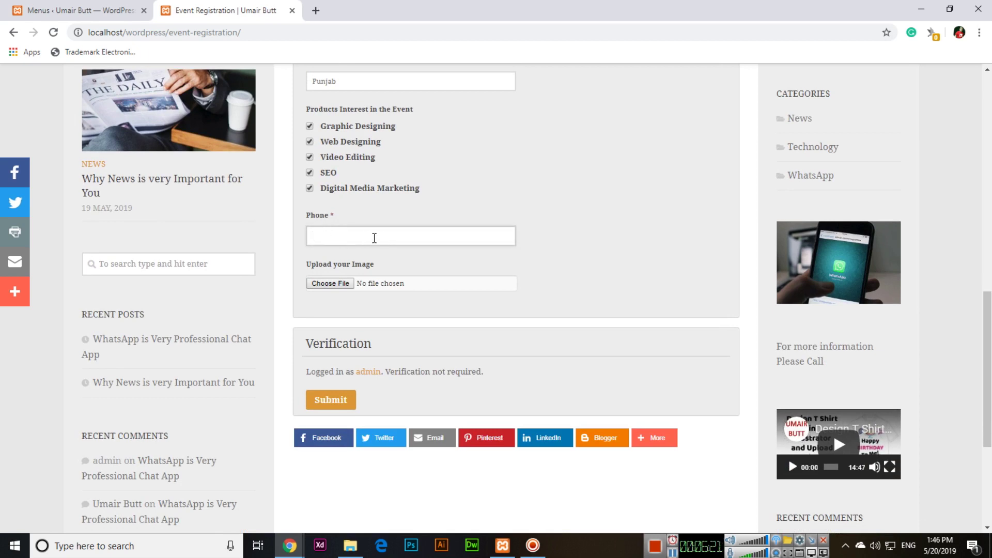
Step: Cancel the image file picker and submit the registration form
left_click(352, 287)
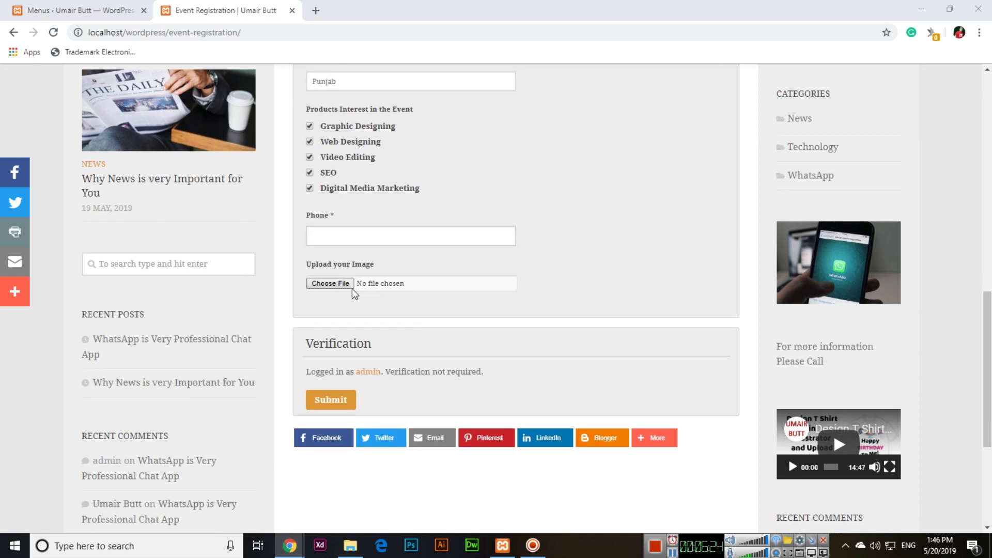
left_click(453, 278)
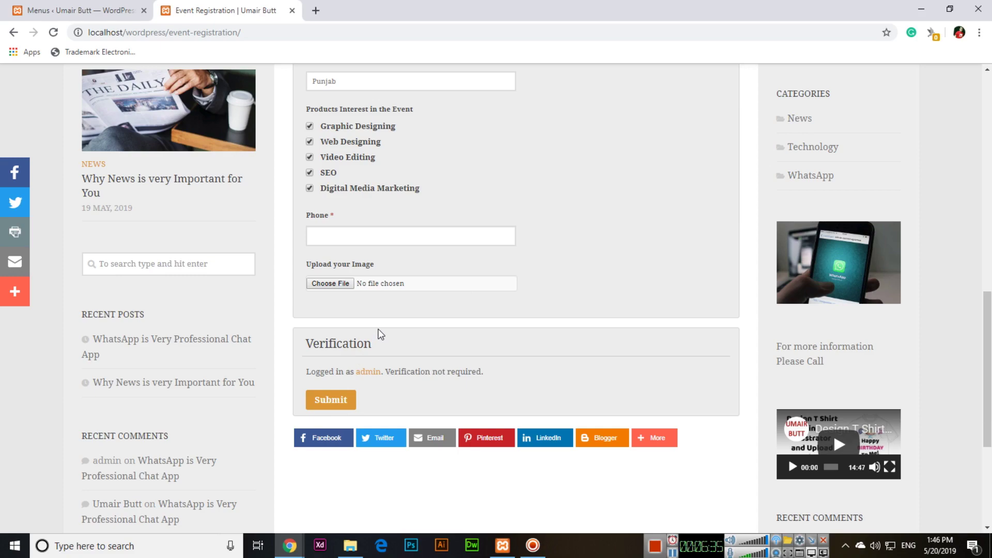
left_click(353, 400)
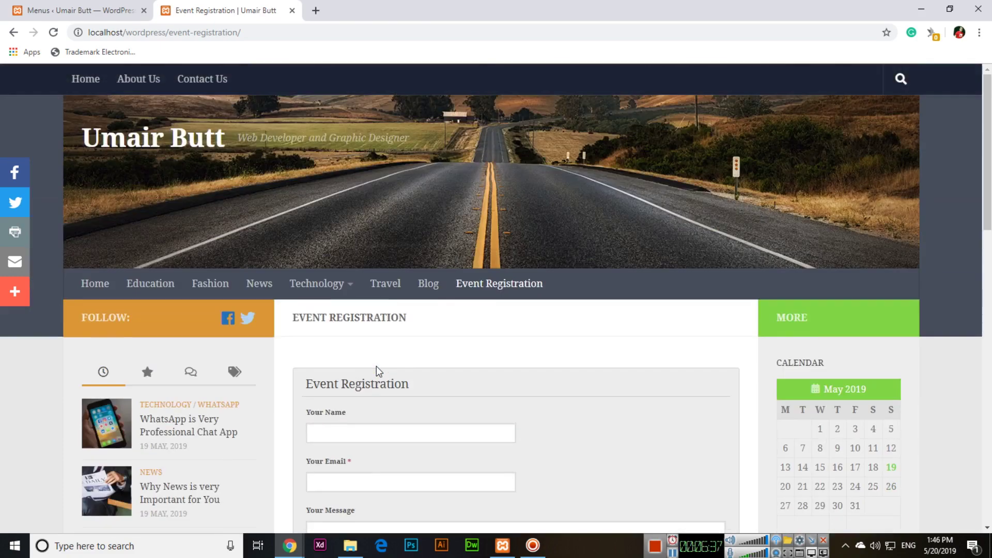
scroll(376, 365, "down", 2)
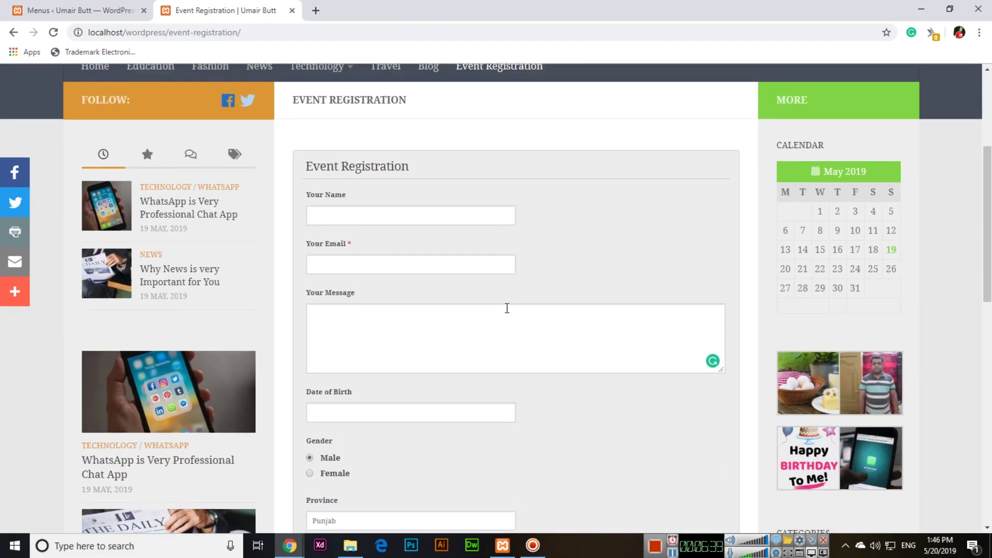
scroll(507, 309, "up", 4)
scroll(516, 347, "down", 7)
scroll(641, 383, "up", 7)
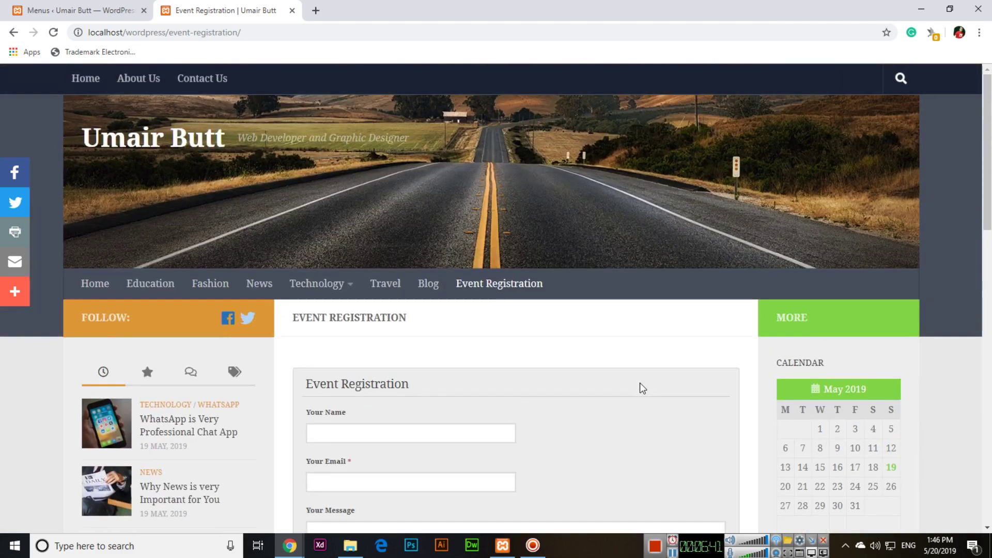